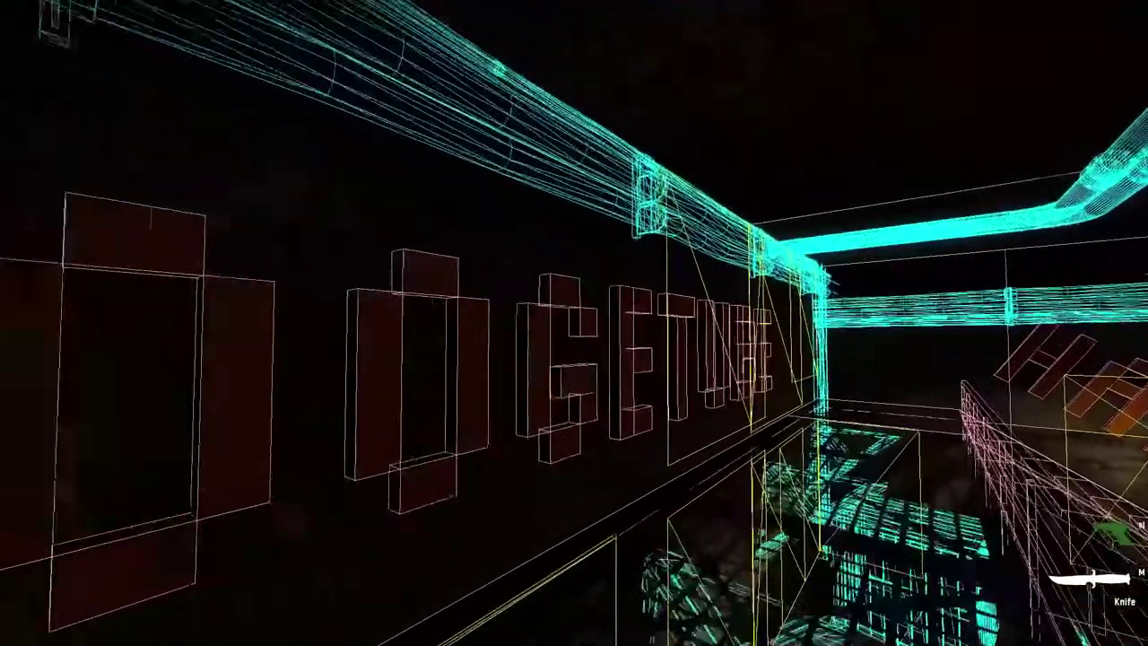
Fly in noclip across the hall, down through the brick room and along the tunnel to the wooden beam.
key(w)
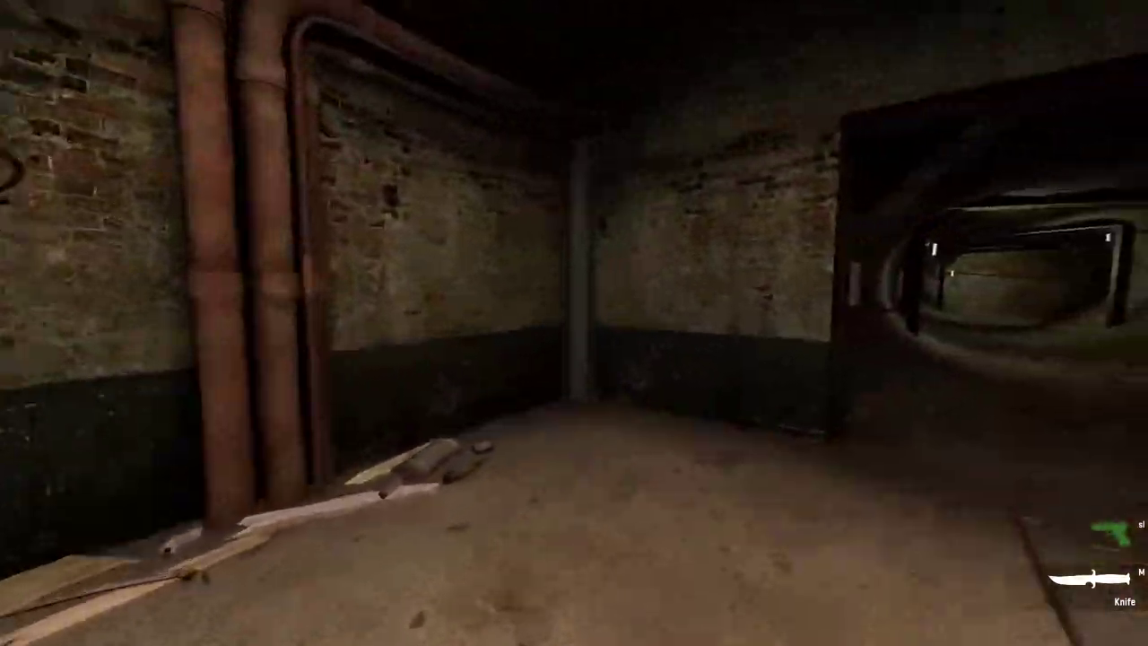
key(w)
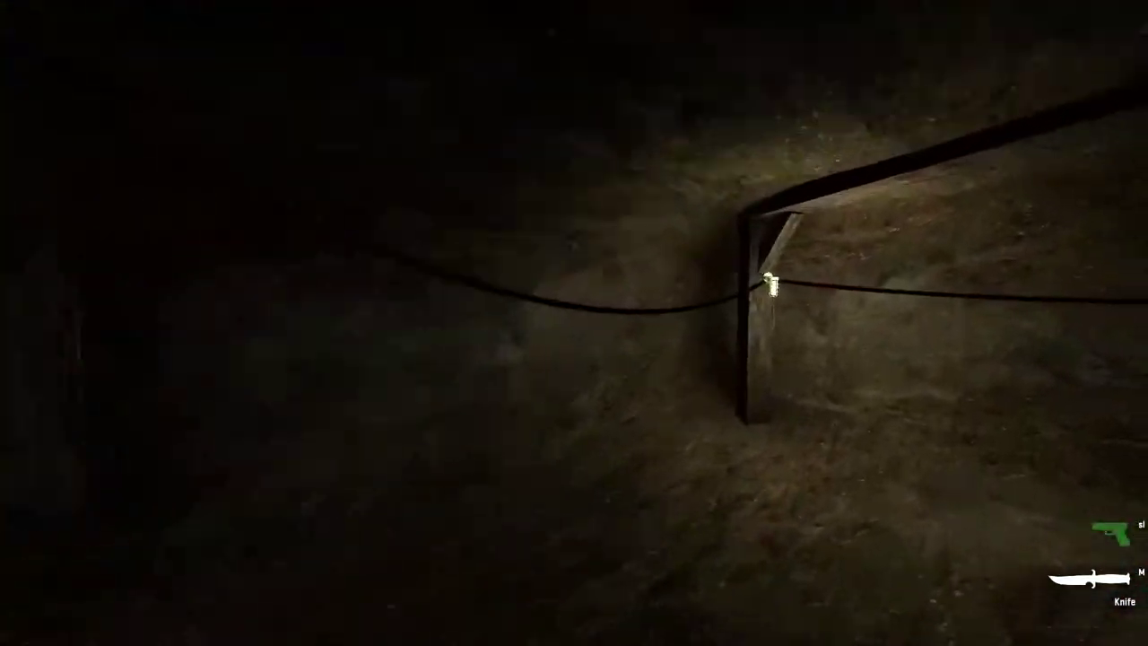
key(w)
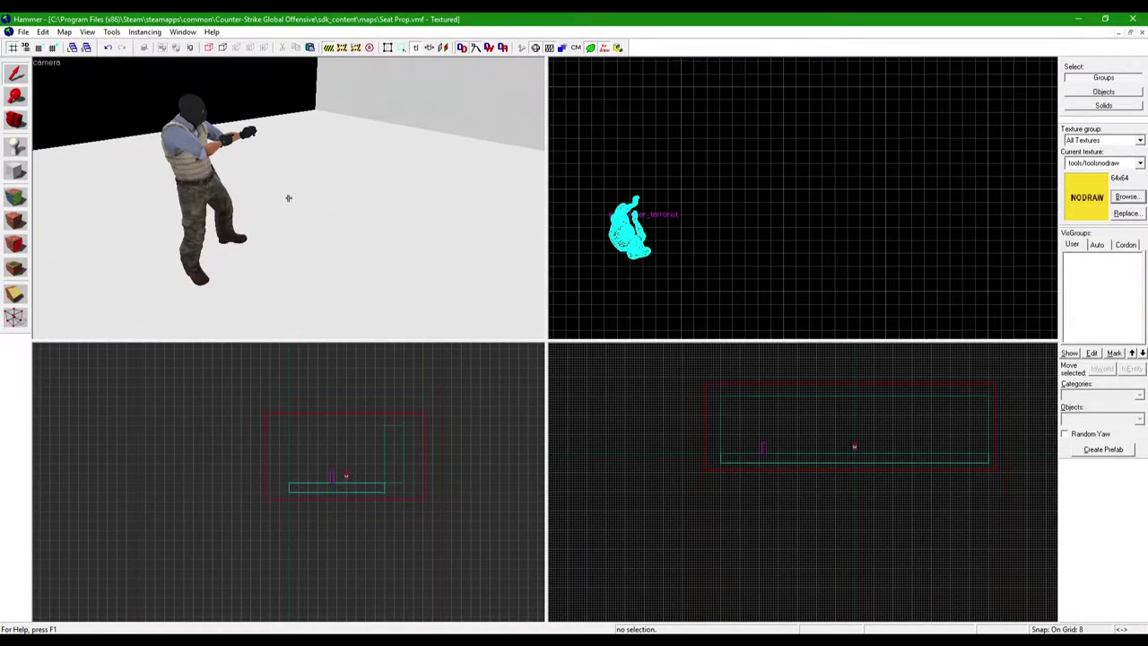
drag(288, 197, 288, 197)
scroll(753, 229, down, 5)
scroll(758, 206, up, 5)
drag(785, 129, 808, 148)
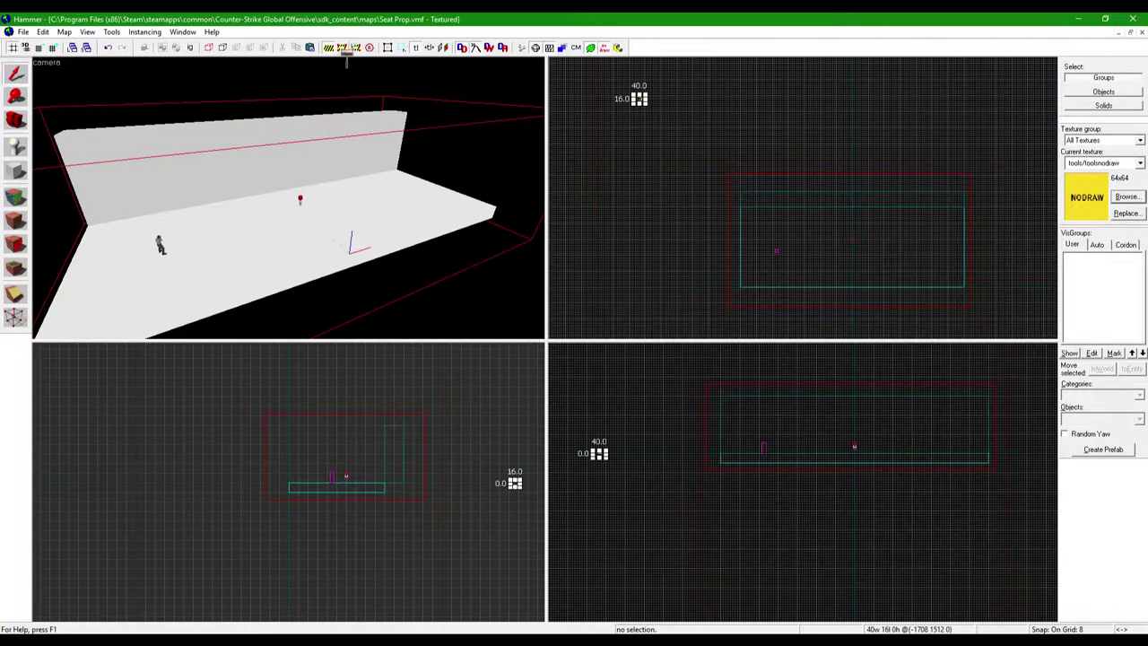
drag(288, 197, 288, 197)
Select the thin 1×1 post beside the player model and resize it to 24 units tall.
click(247, 170)
scroll(849, 188, up, 8)
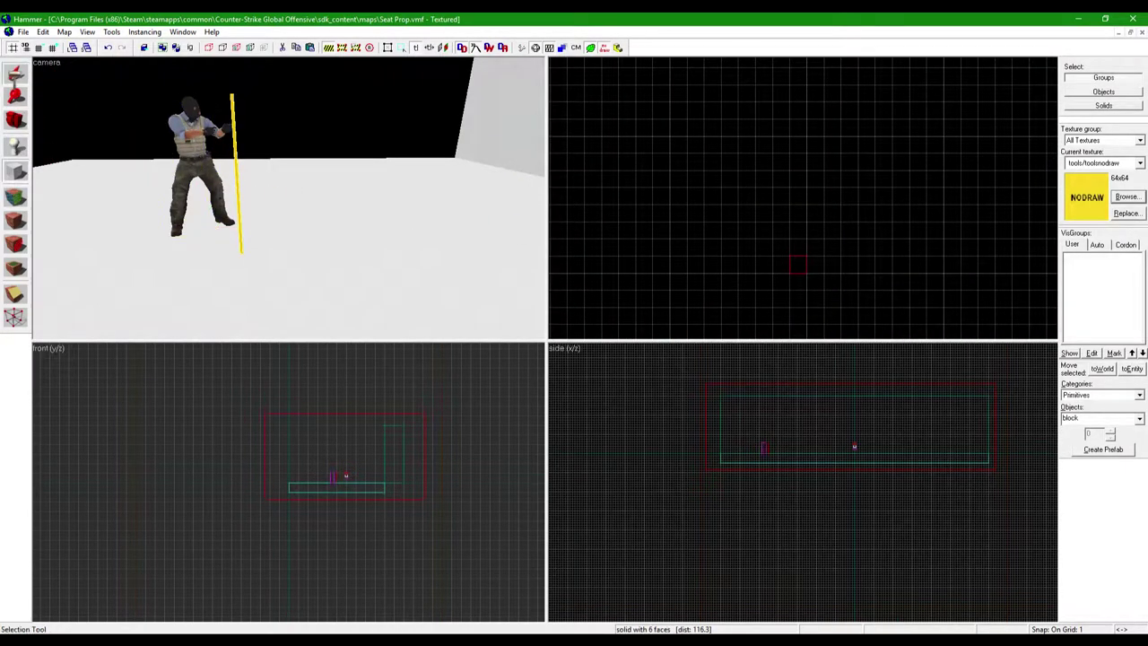
click(236, 180)
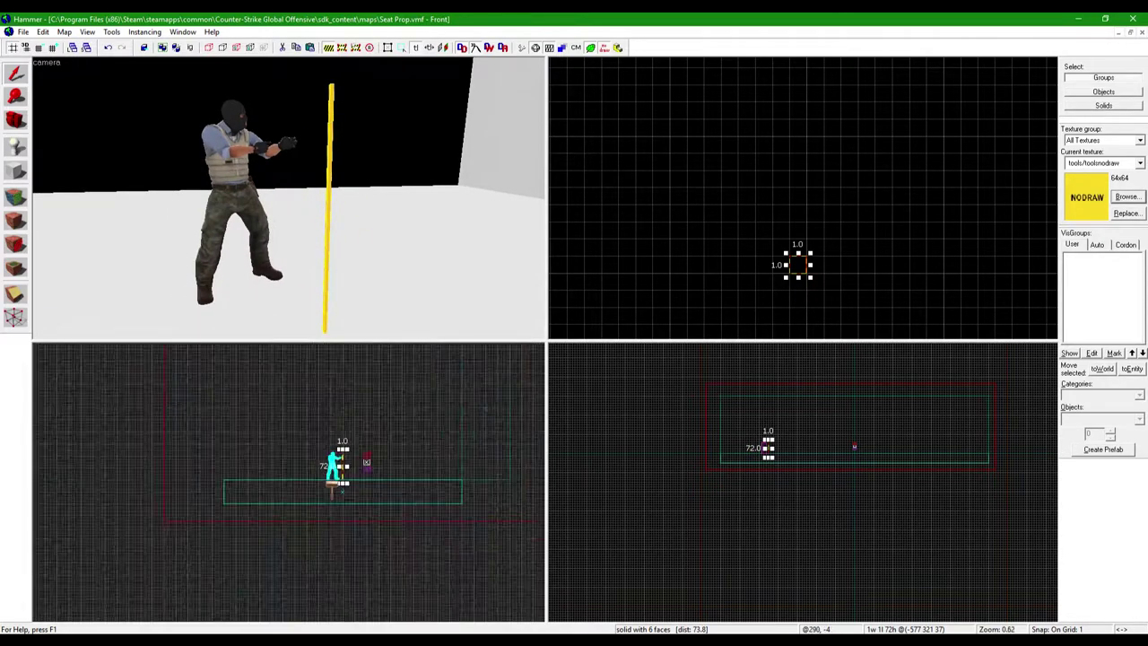
scroll(343, 477, up, 18)
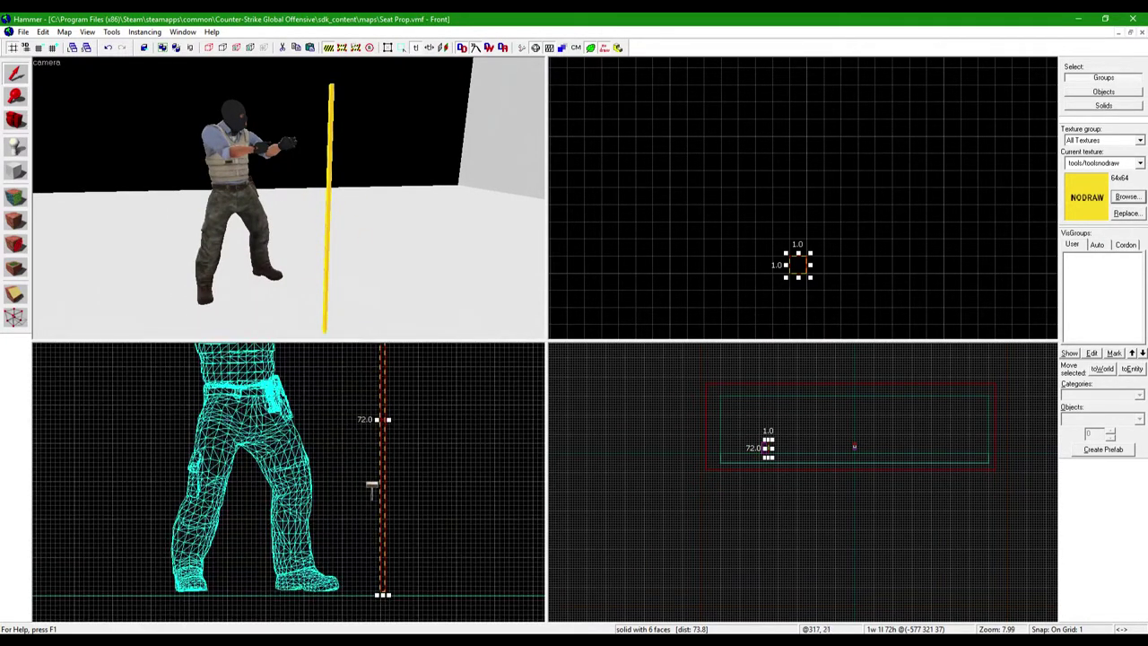
scroll(374, 478, up, 6)
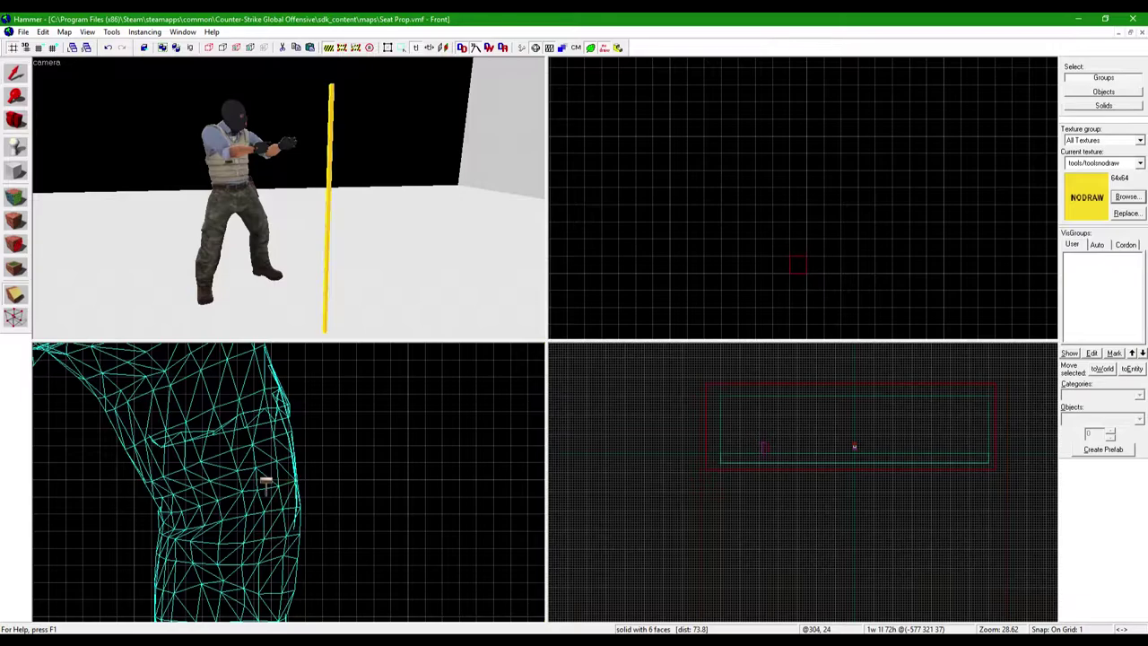
scroll(321, 485, down, 6)
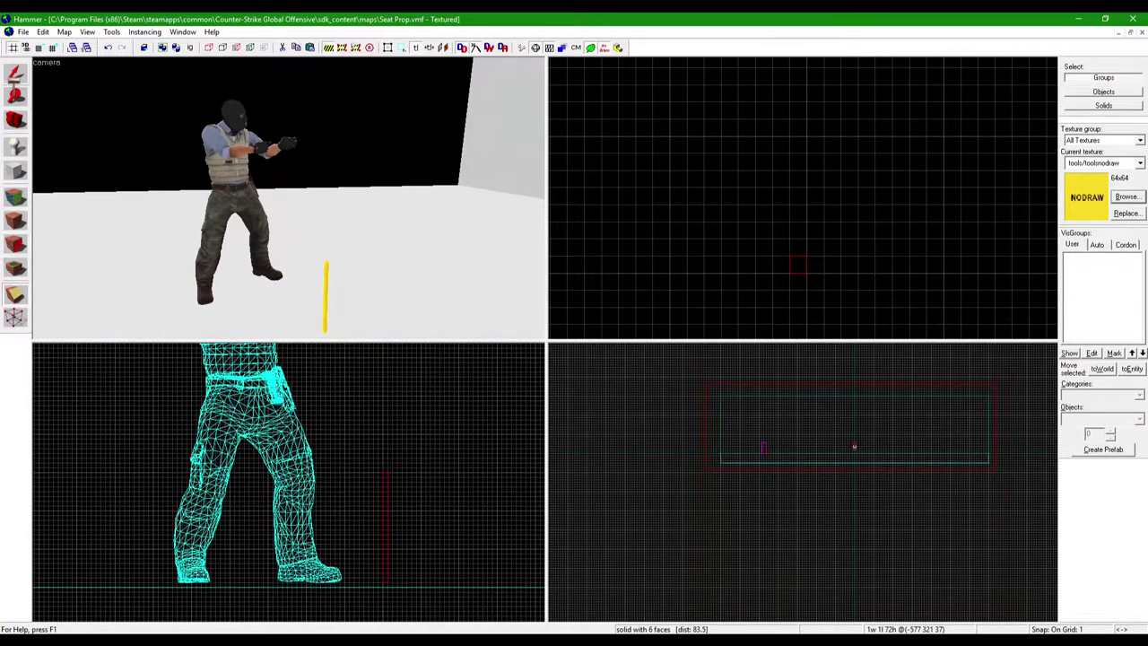
scroll(399, 605, up, 7)
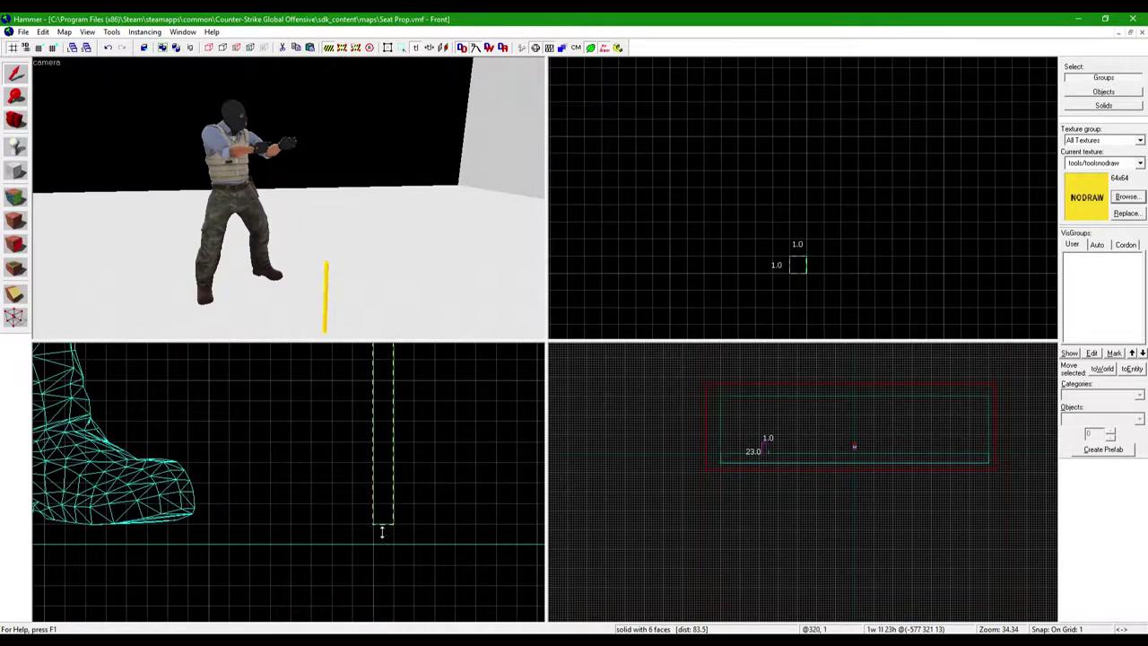
scroll(382, 533, down, 5)
scroll(426, 439, up, 3)
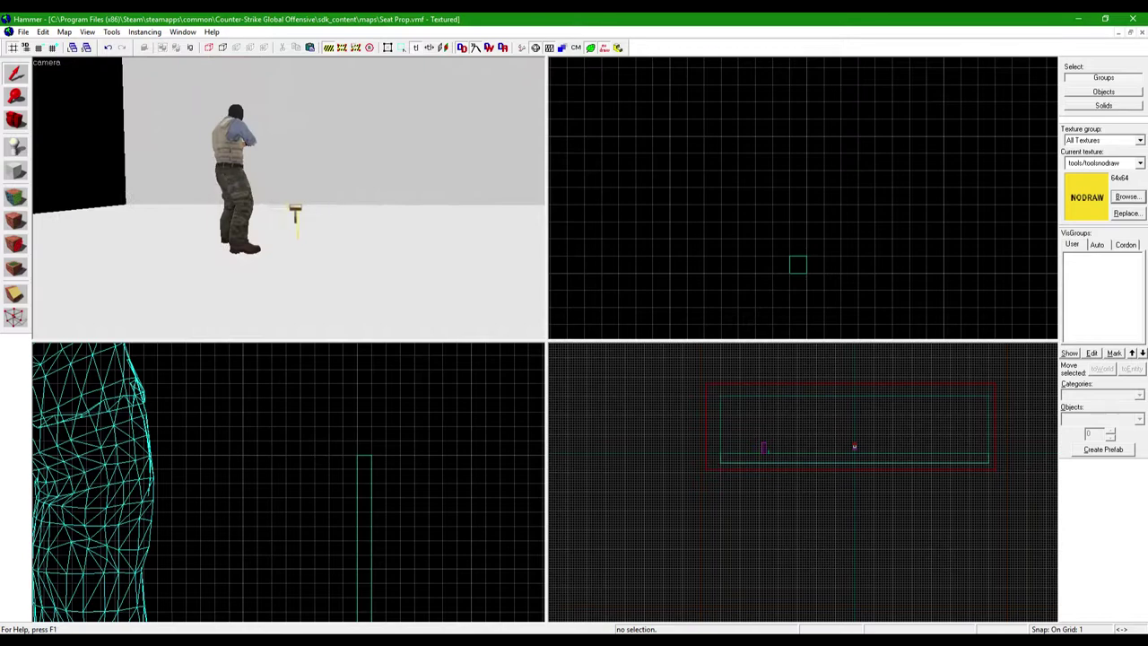
click(289, 198)
key(w)
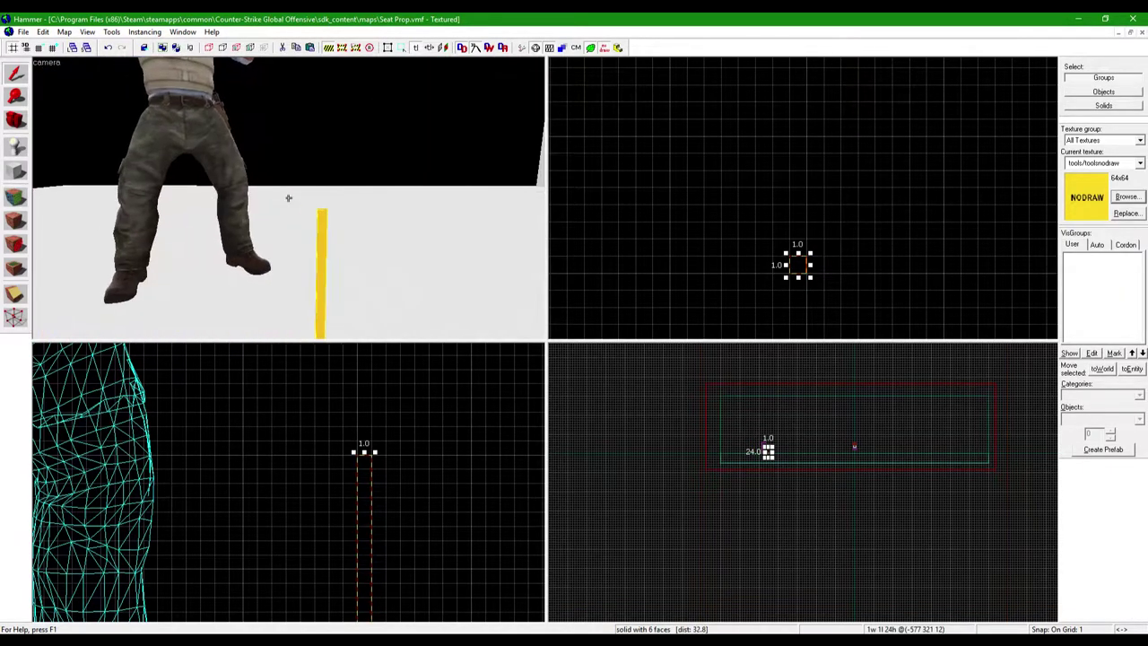
scroll(395, 399, down, 5)
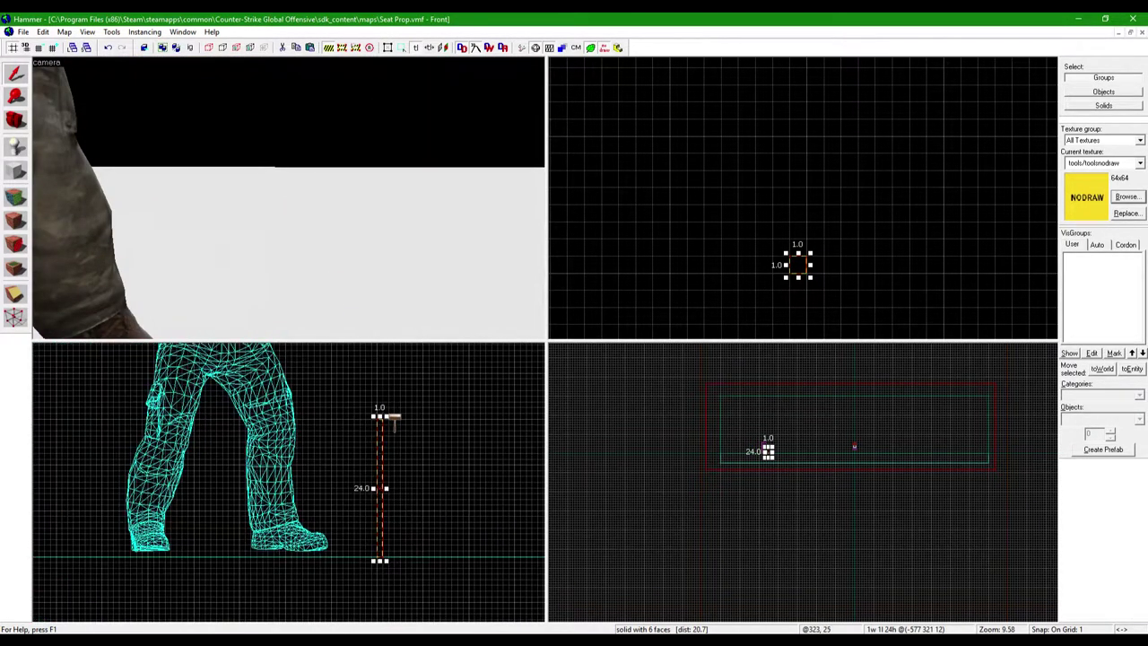
Swing the 3D view around the scene to frame the yellow post.
key(s)
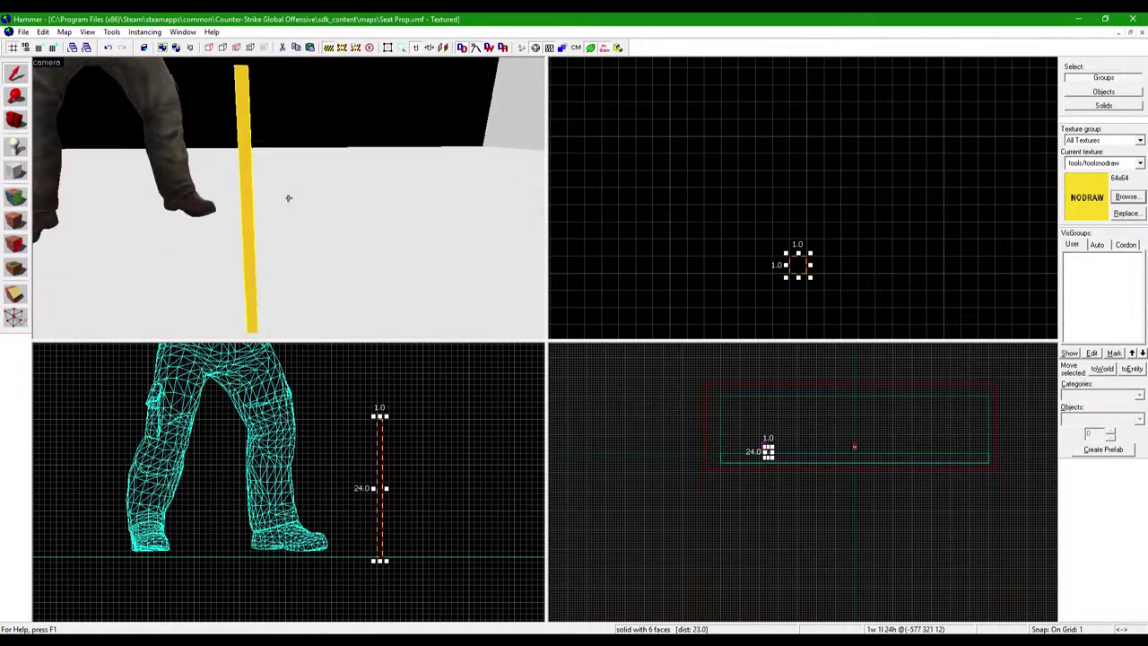
scroll(357, 370, down, 4)
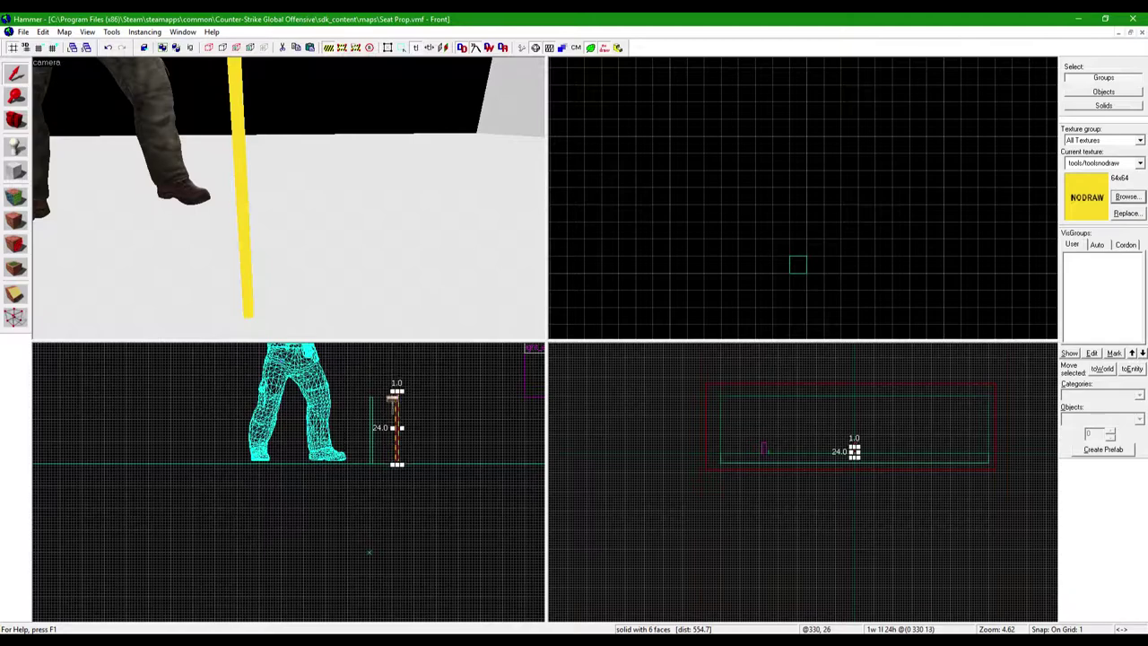
scroll(365, 455, up, 9)
key(z)
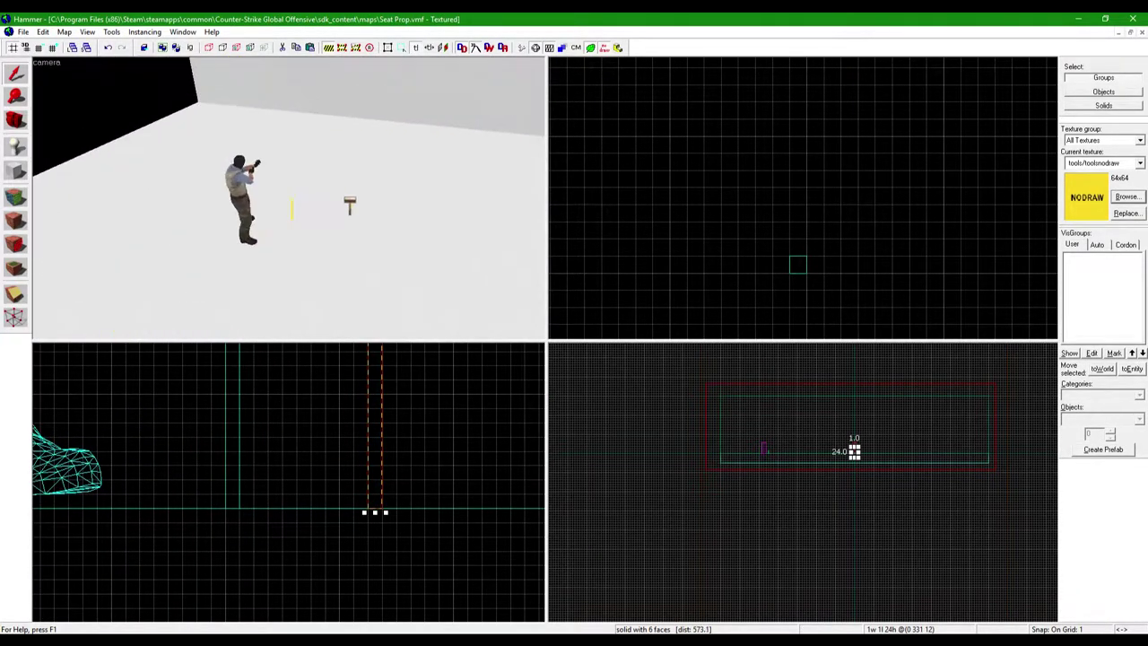
scroll(869, 216, up, 3)
scroll(869, 216, down, 4)
scroll(869, 215, up, 20)
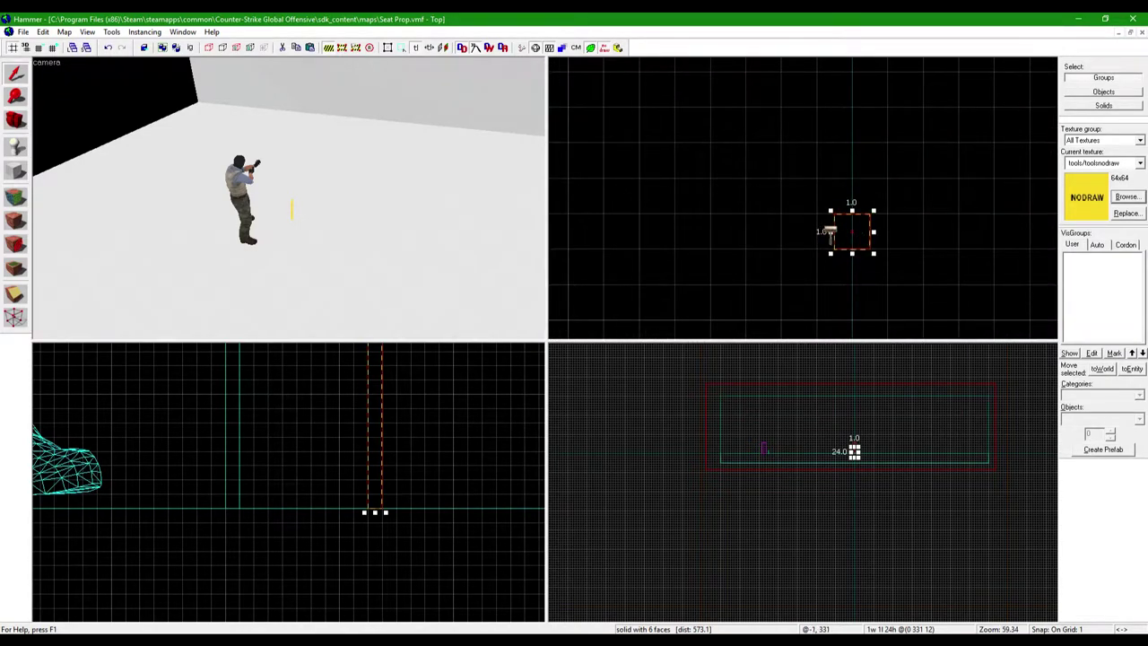
key(w)
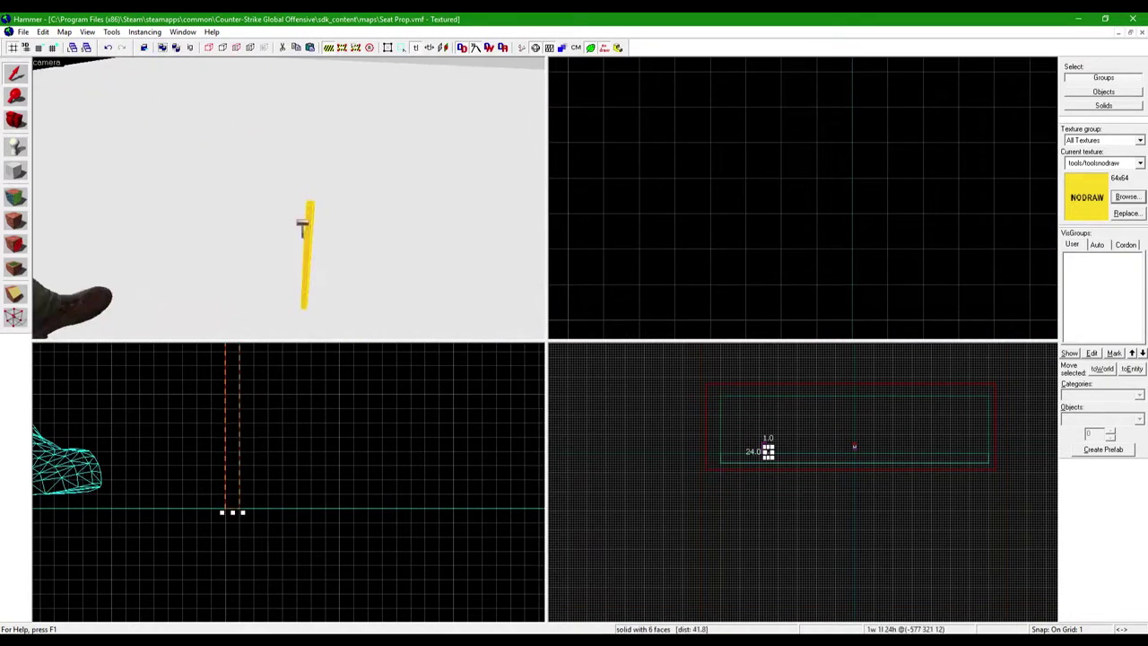
scroll(237, 433, up, 5)
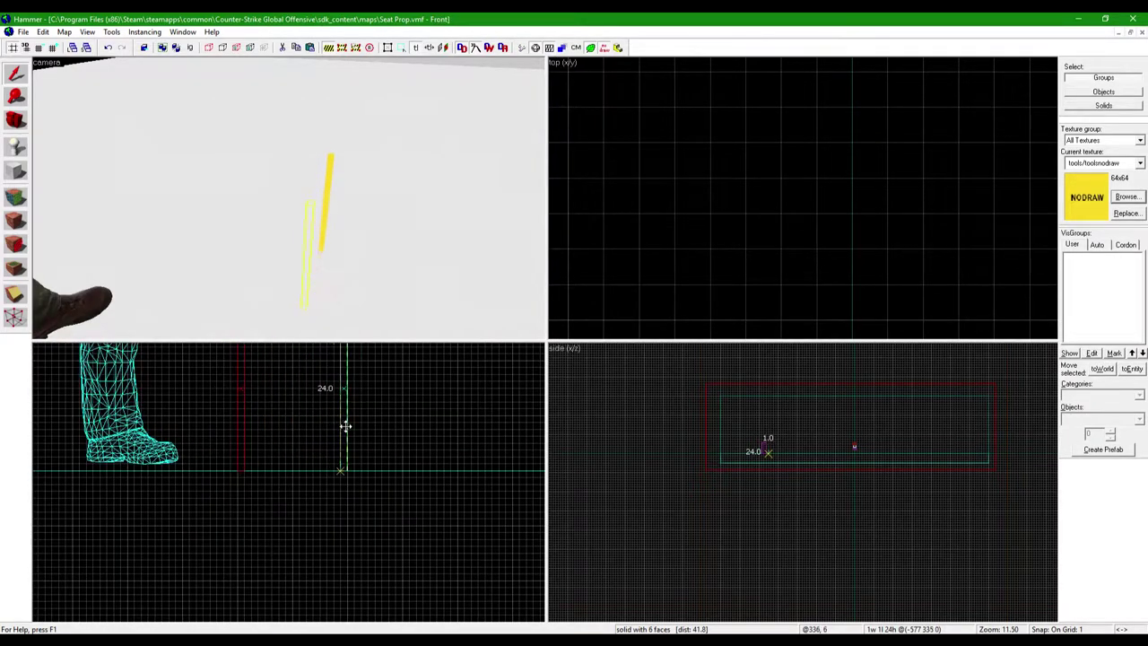
Shift-drag a clone of the post beside it, making a second 1×1×24 leg.
key(z)
key(s)
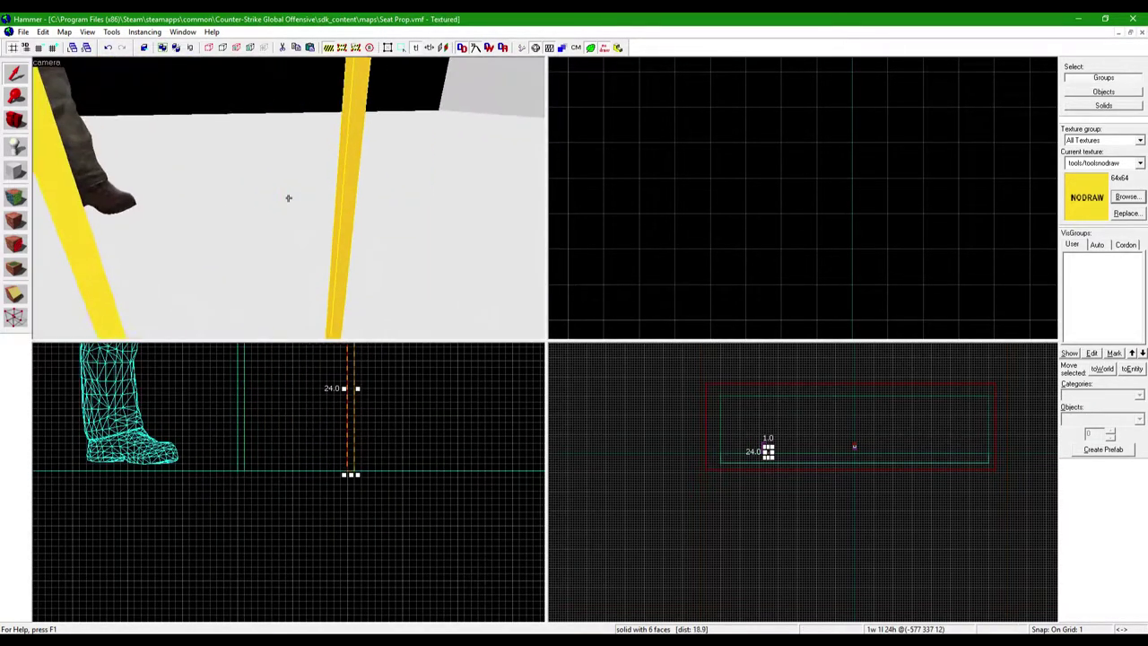
key(z)
scroll(377, 428, up, 1)
scroll(376, 428, up, 4)
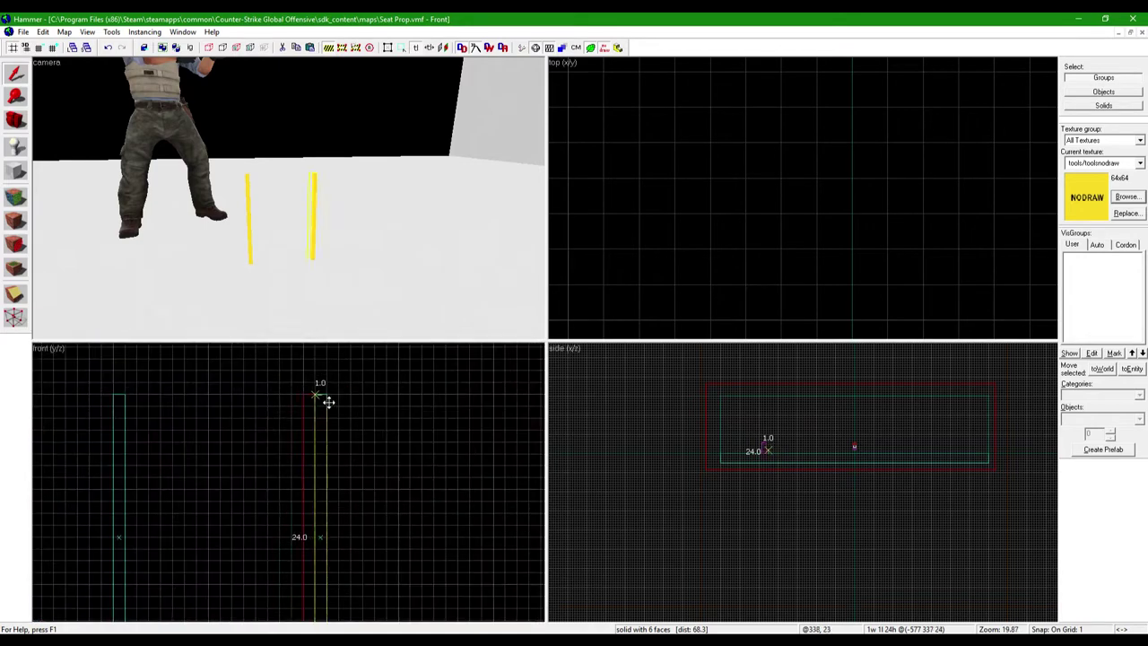
scroll(328, 401, down, 3)
mouse_move(328, 401)
mouse_down()
mouse_move(408, 394)
mouse_move(343, 398)
mouse_up()
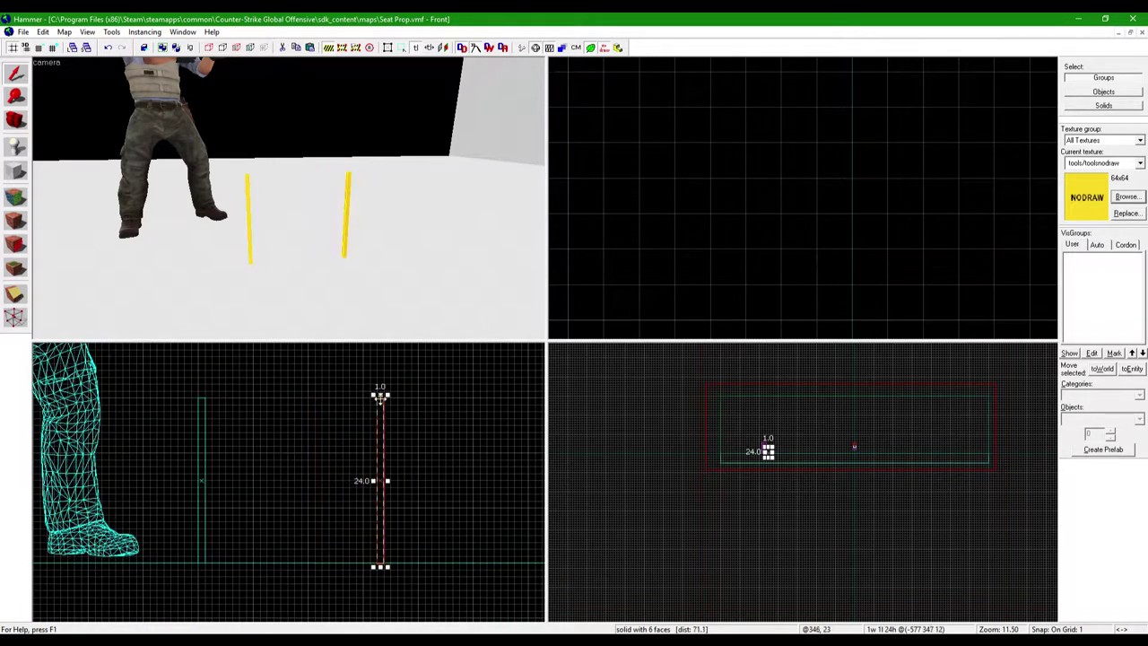
drag(304, 230, 250, 235)
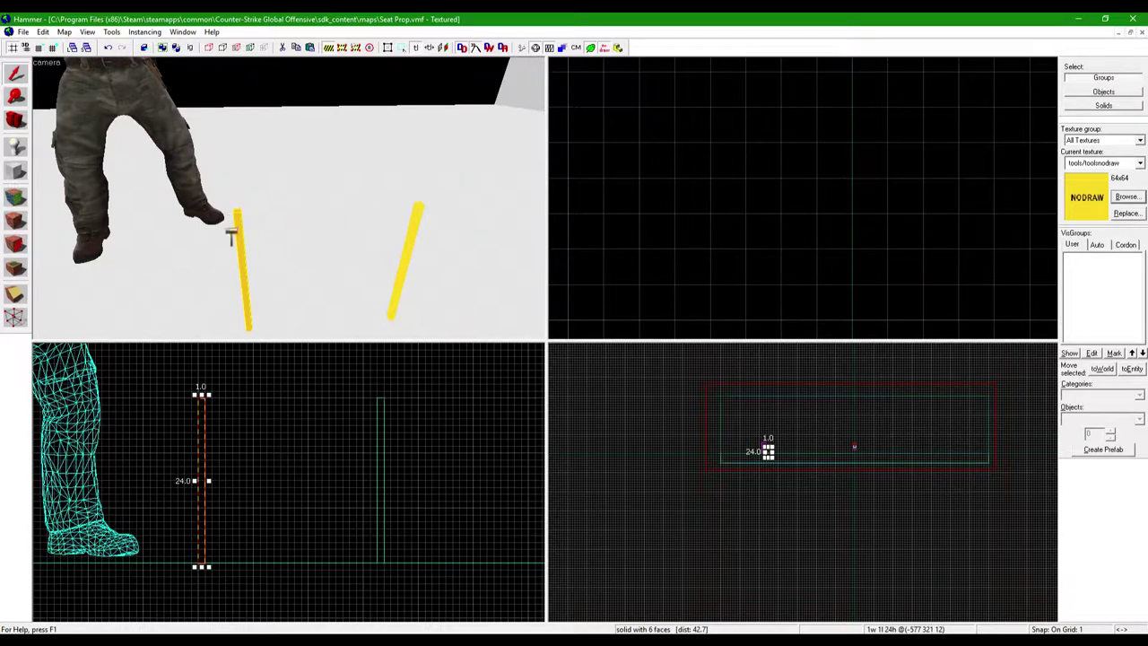
drag(337, 202, 305, 215)
Compare sizes with the player model, then clear the selection and face the two posts.
click(314, 206)
scroll(385, 426, down, 3)
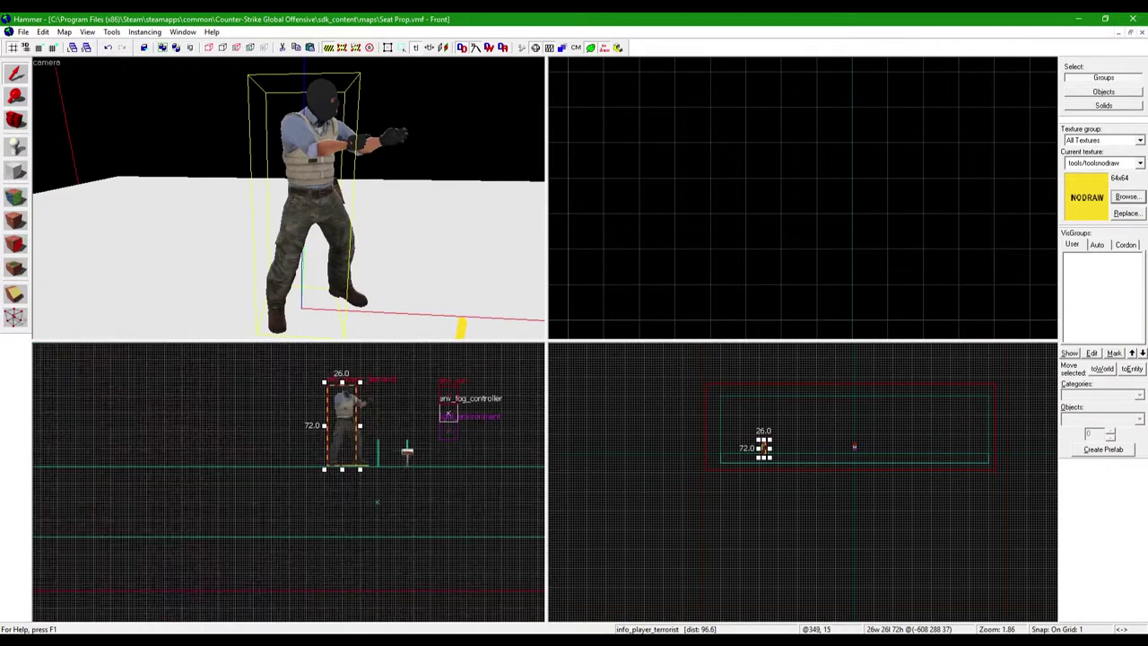
scroll(385, 426, up, 3)
scroll(365, 436, down, 3)
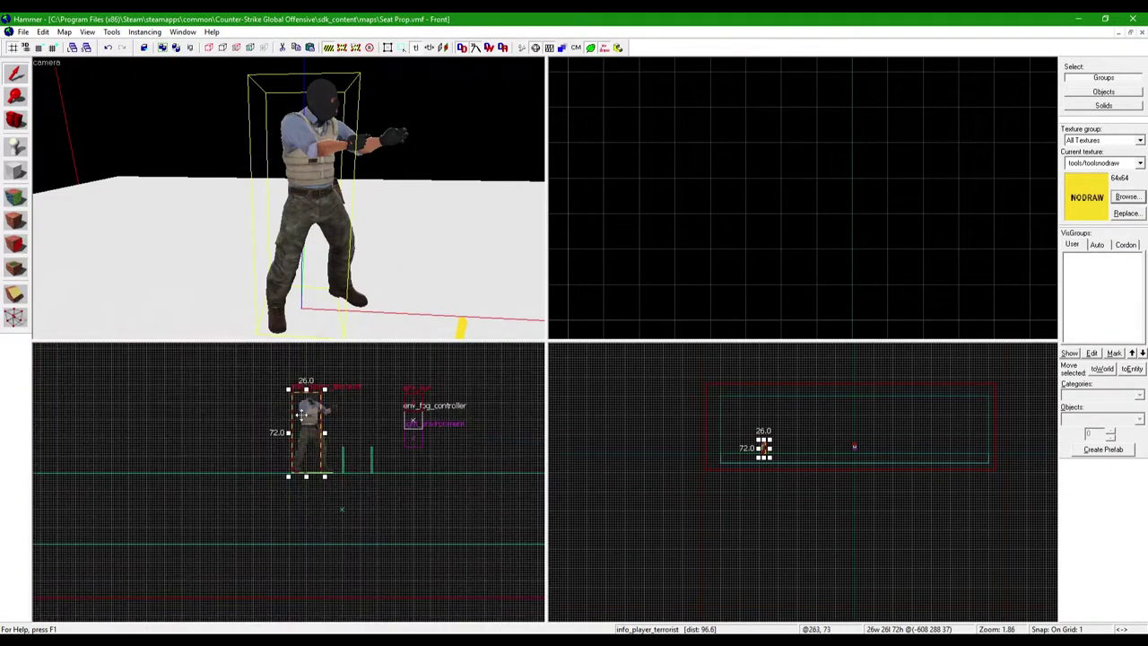
scroll(365, 437, up, 4)
click(290, 204)
drag(290, 205, 290, 204)
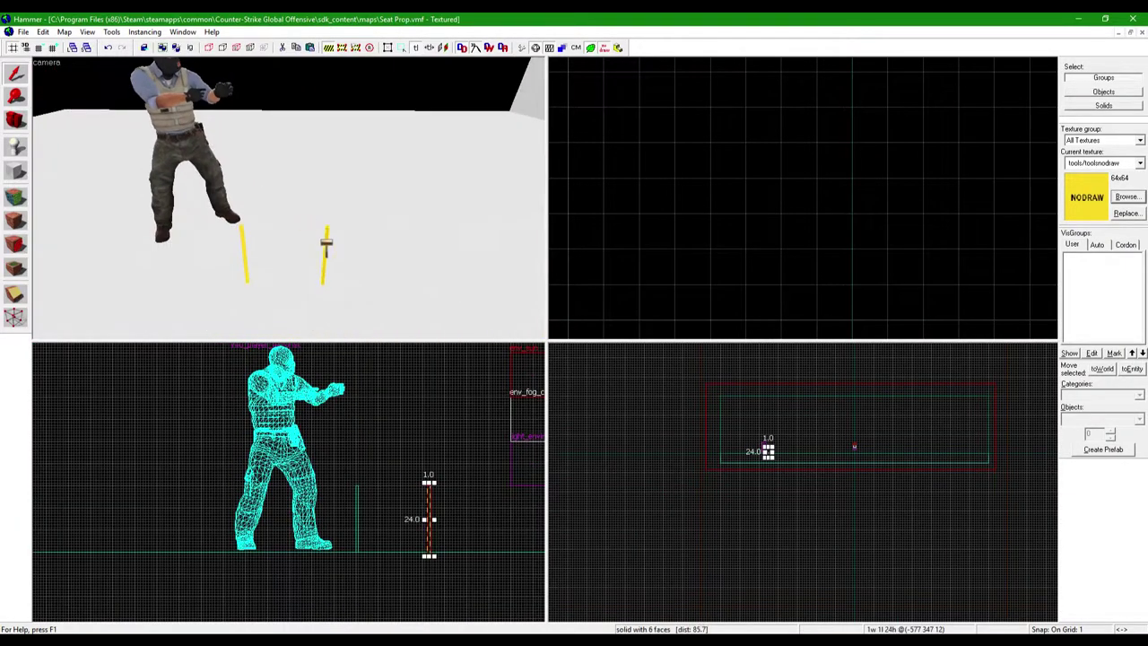
scroll(350, 484, up, 6)
Draw a 25-unit crossbar across both posts' tops and select the frame pieces.
key(shift+b)
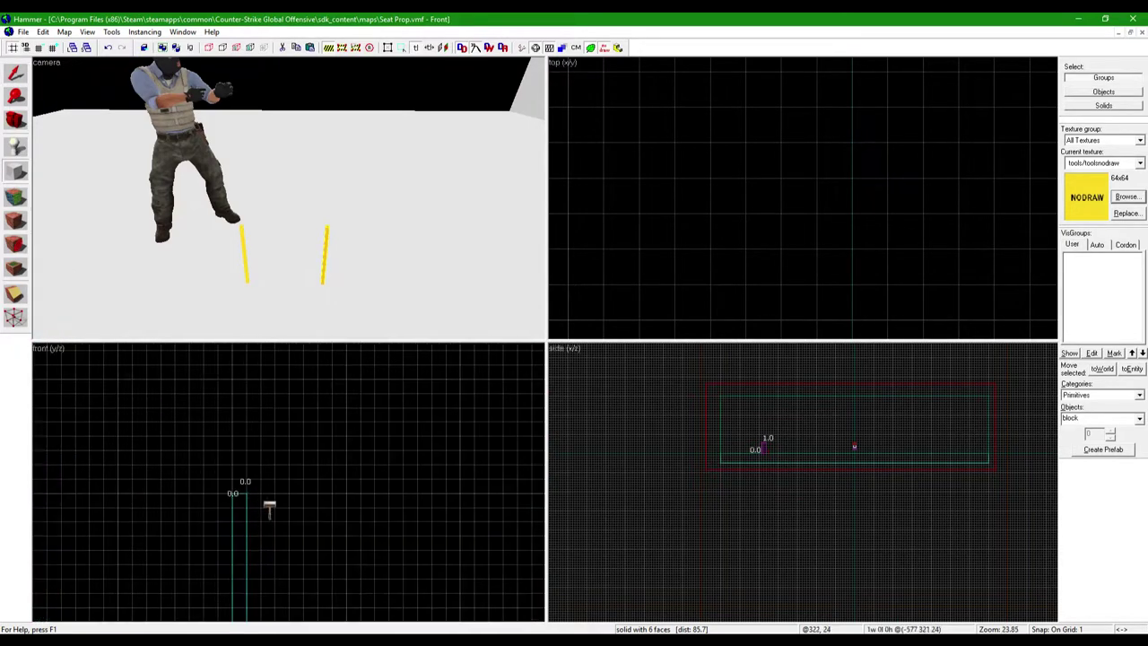
scroll(277, 508, down, 3)
drag(235, 501, 450, 516)
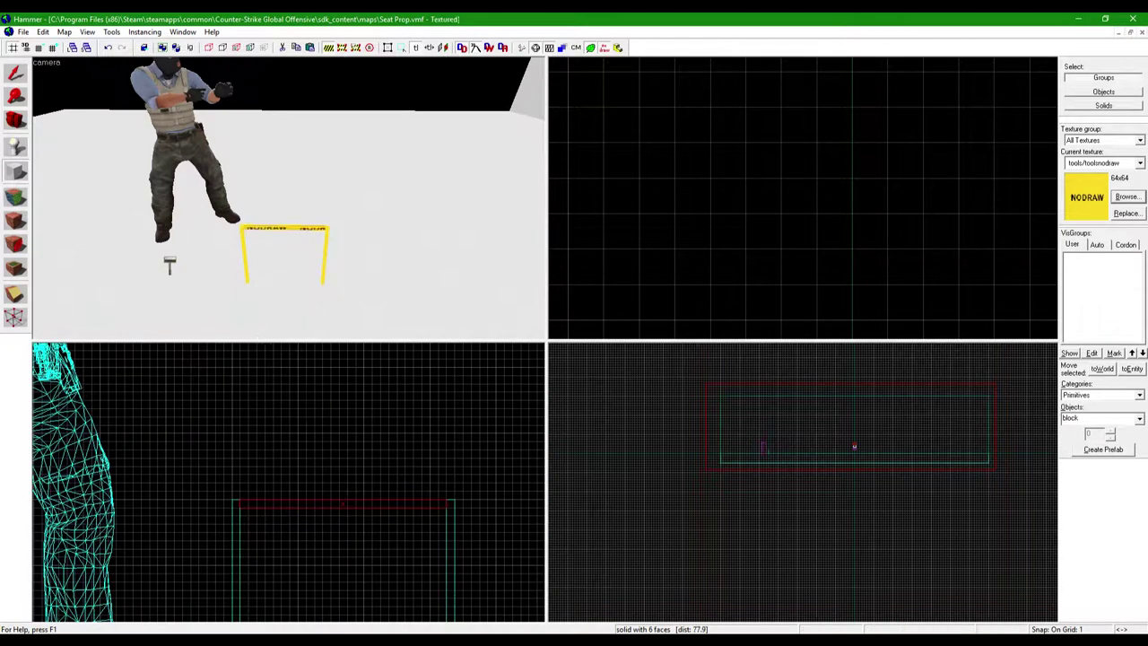
scroll(459, 492, up, 3)
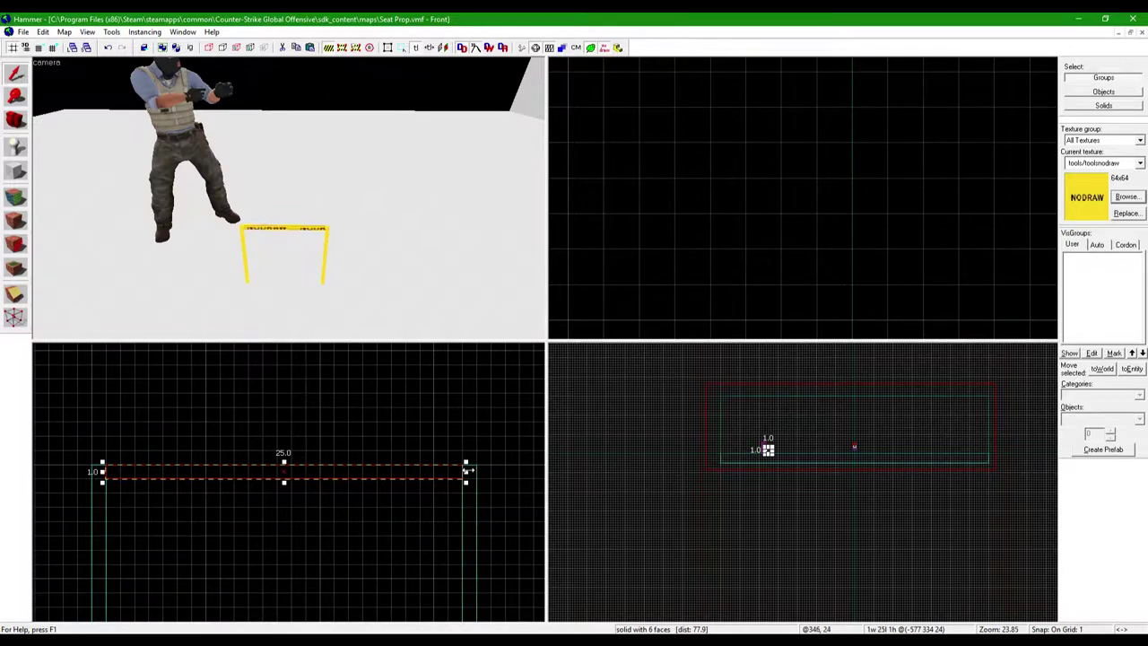
scroll(470, 463, up, 3)
key(z)
key(w)
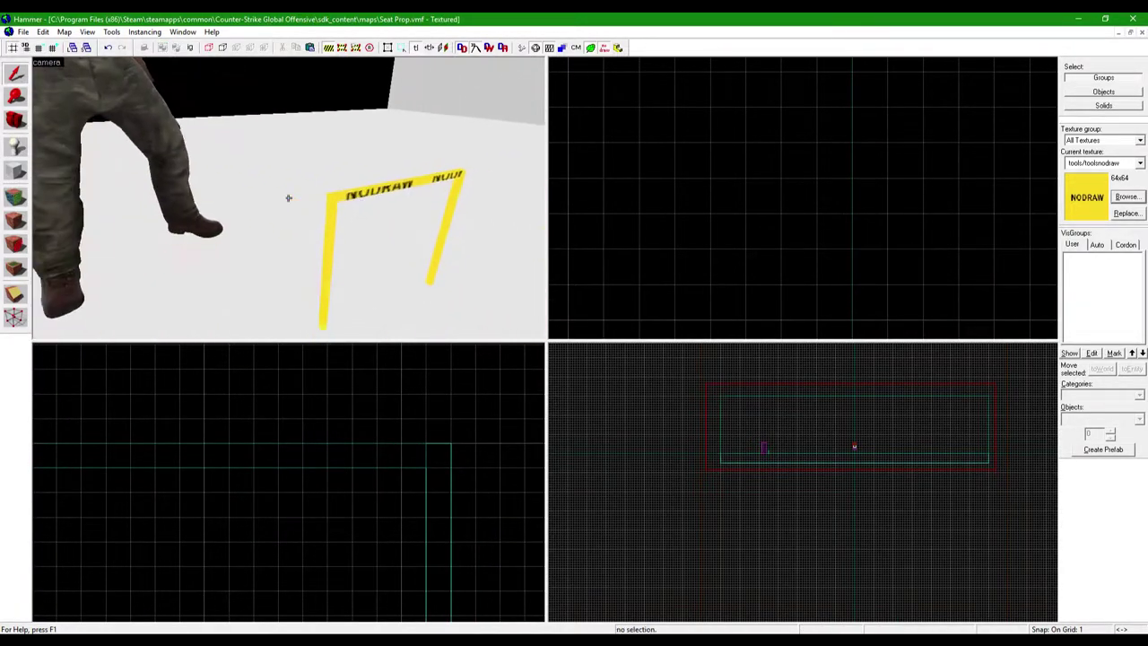
key(s)
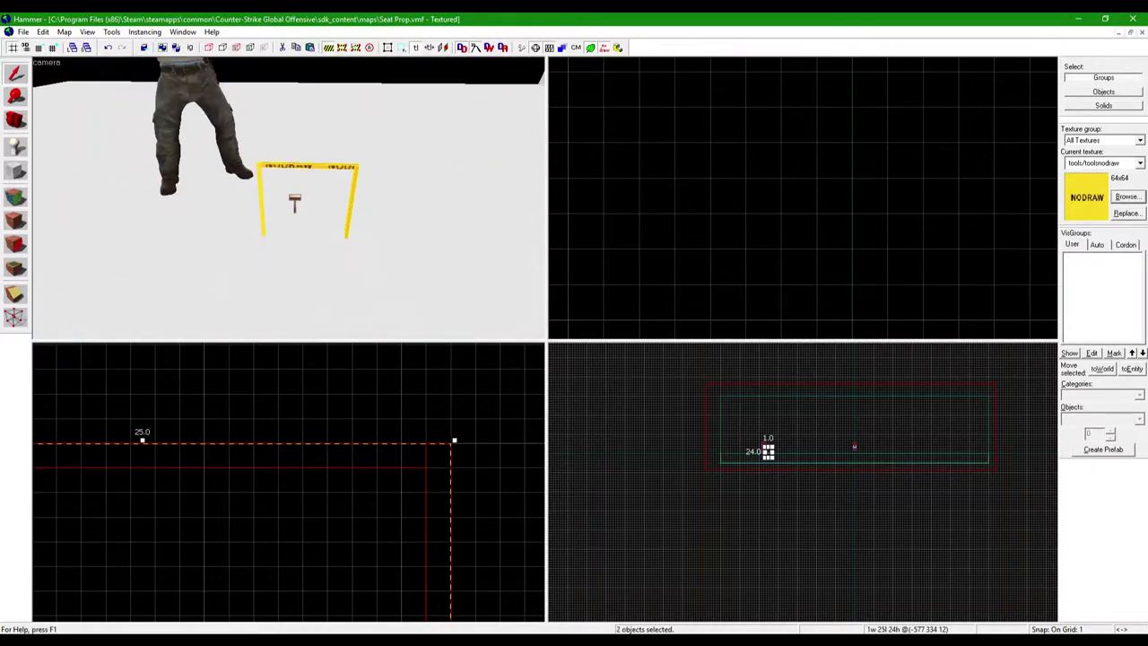
ctrl+click(261, 184)
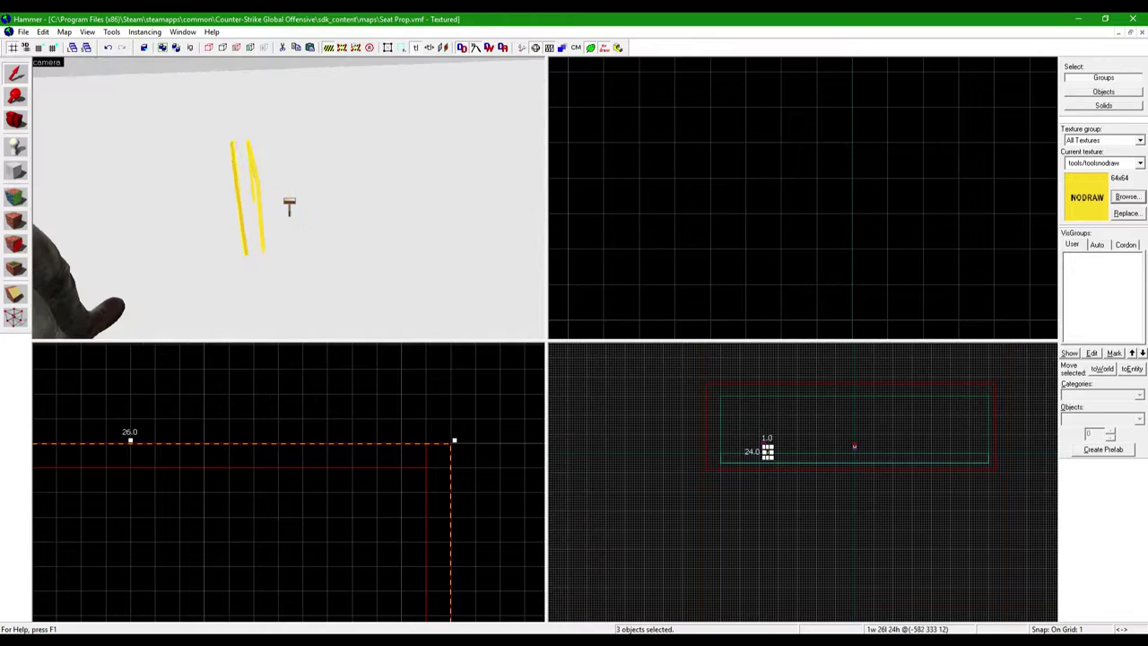
Clear the selection once the cloned second side frame is in place.
scroll(710, 185, down, 5)
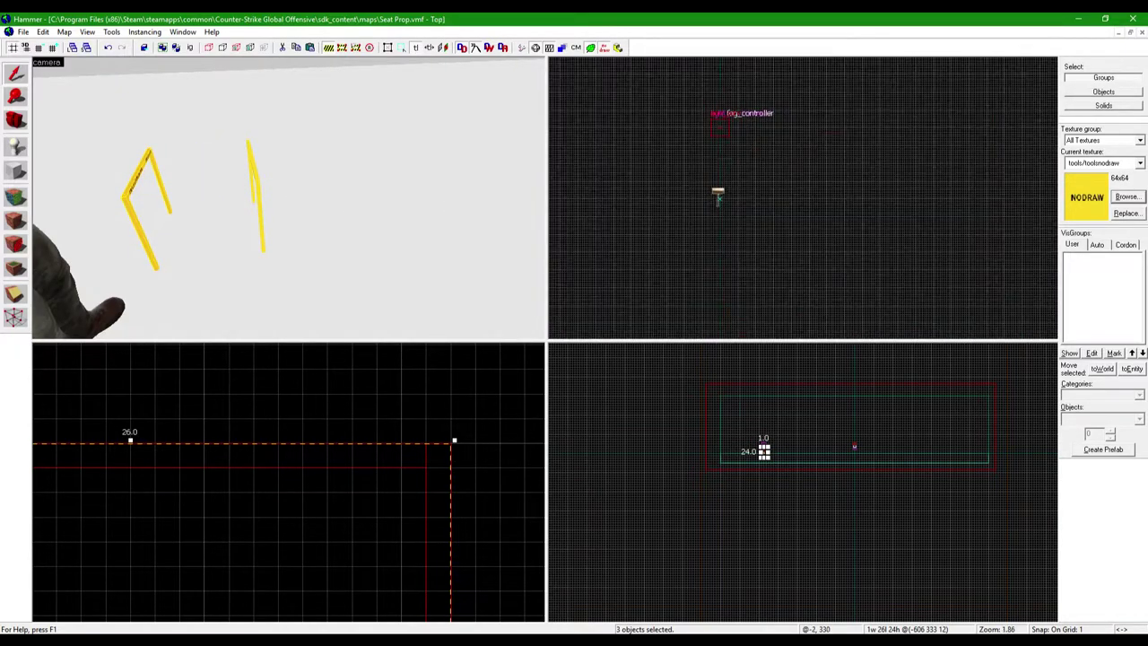
scroll(717, 180, up, 3)
scroll(759, 208, up, 3)
click(671, 210)
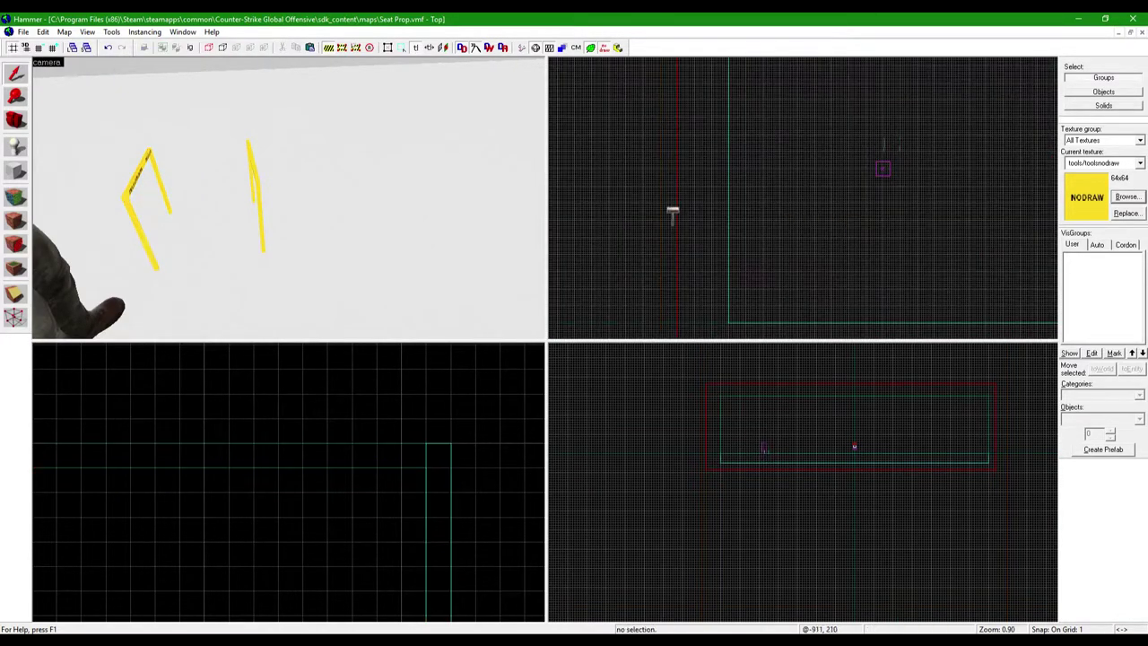
scroll(287, 198, down, 5)
scroll(831, 205, up, 2)
click(907, 123)
scroll(287, 197, up, 5)
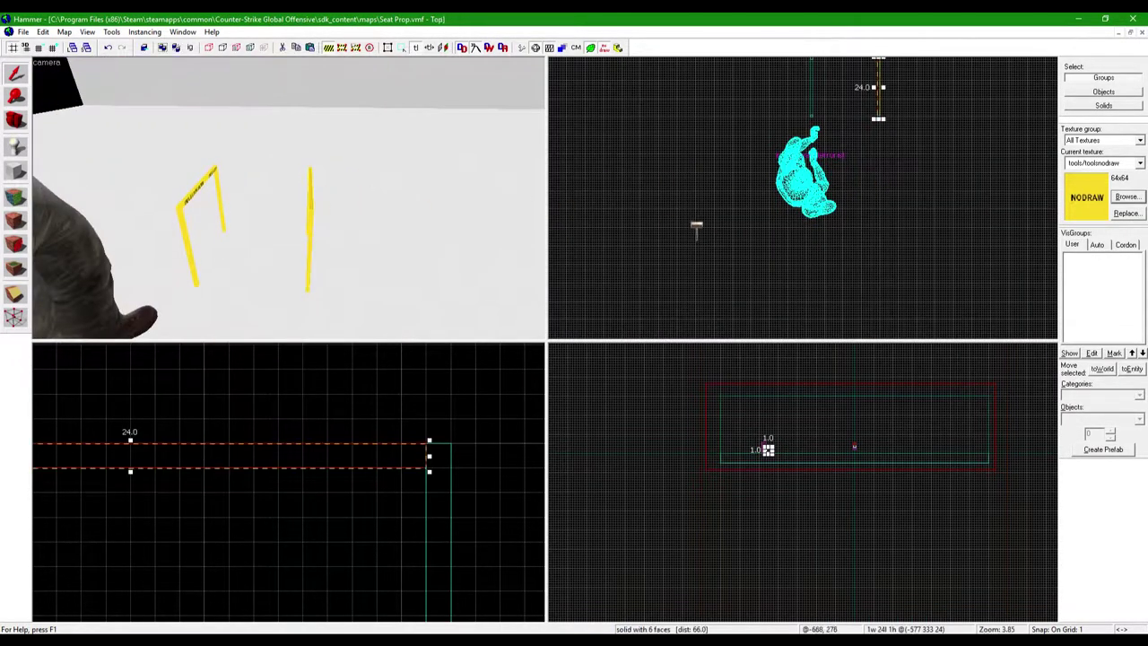
scroll(893, 90, up, 6)
Draw 26-unit crossbars in the Top view linking both side frames, nudging one to the opposite side.
key(shift+b)
drag(825, 123, 619, 127)
scroll(655, 130, up, 1)
scroll(619, 127, up, 1)
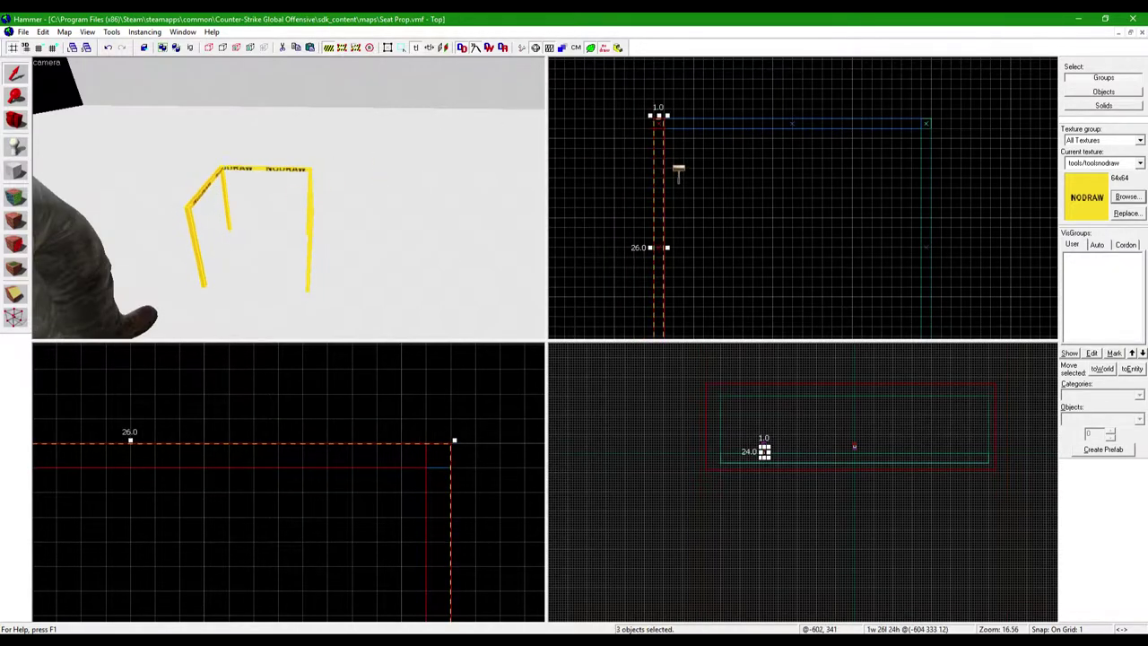
key(Return)
drag(827, 132, 640, 132)
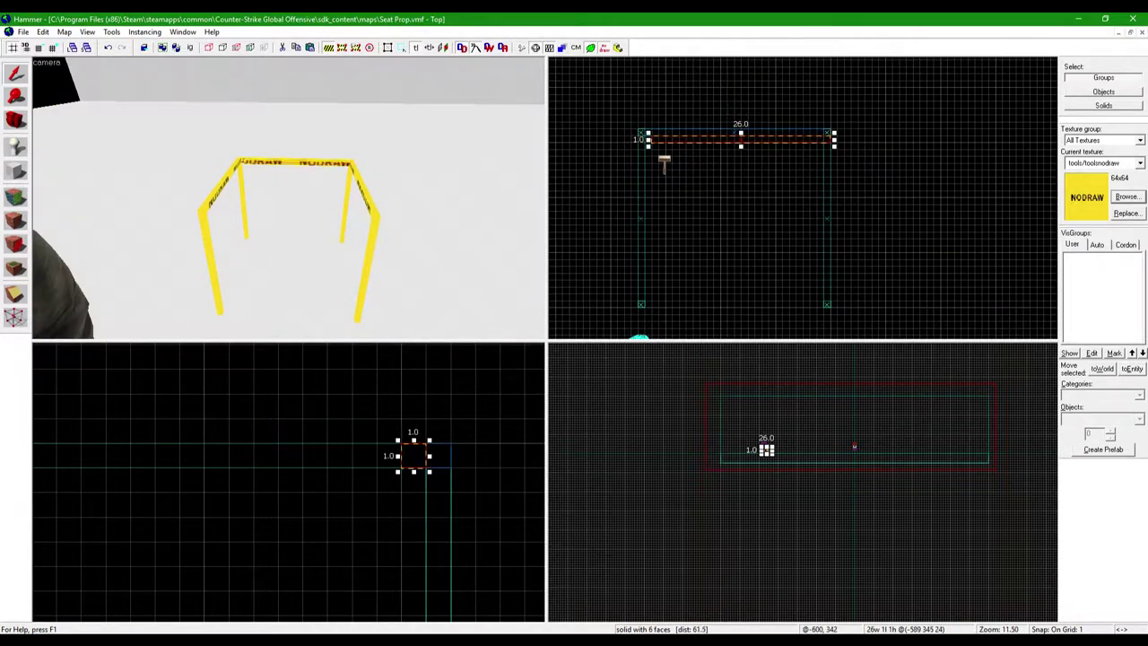
key(Down)
key(Down)
key(Down)
key(Down)
key(Down)
key(Down)
key(Down)
key(Down)
key(Down)
key(Down)
key(Down)
key(Down)
key(Down)
key(Down)
key(Down)
key(Down)
key(Down)
key(Down)
key(Down)
key(Down)
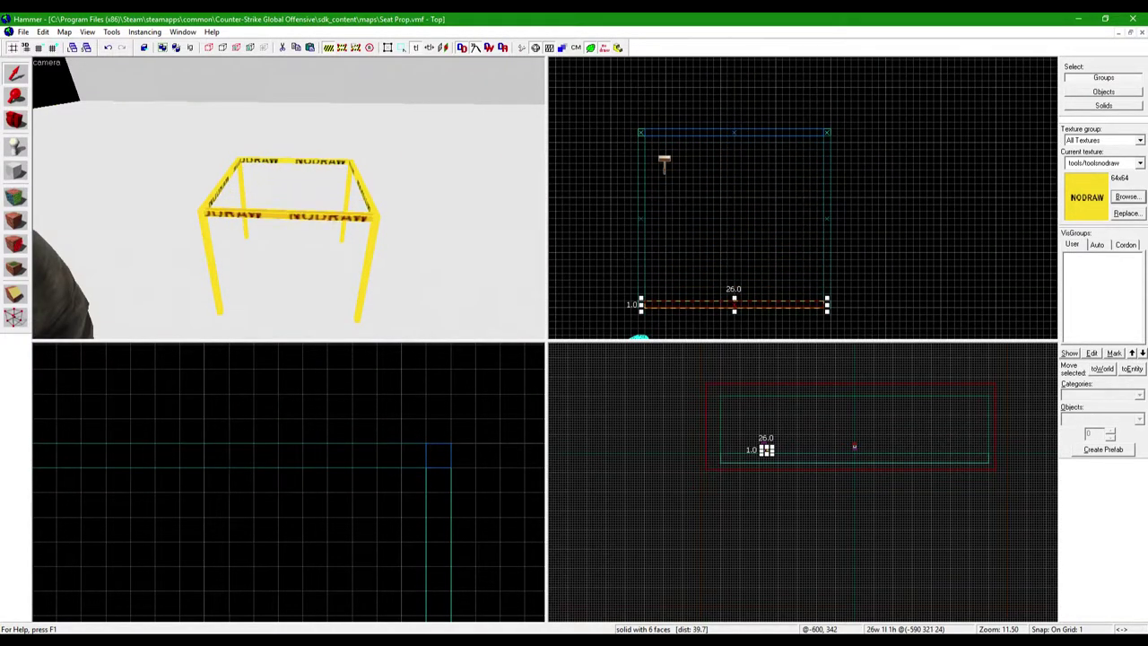
key(z)
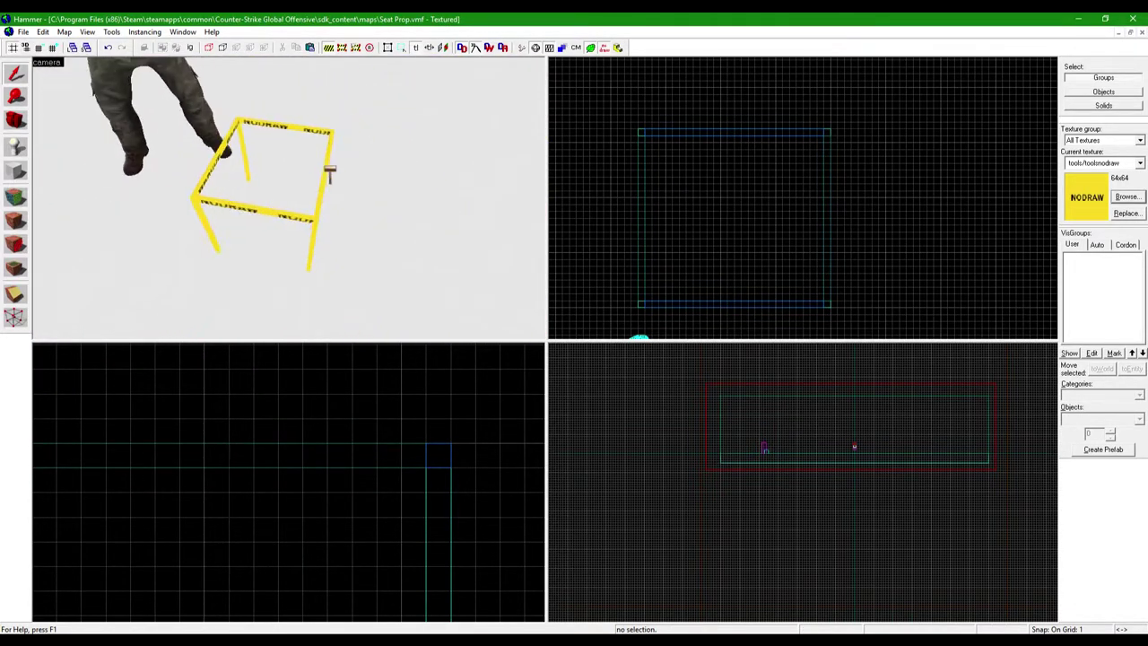
Move one side's corner vertices inward so the frame tapers to 22 units.
click(287, 200)
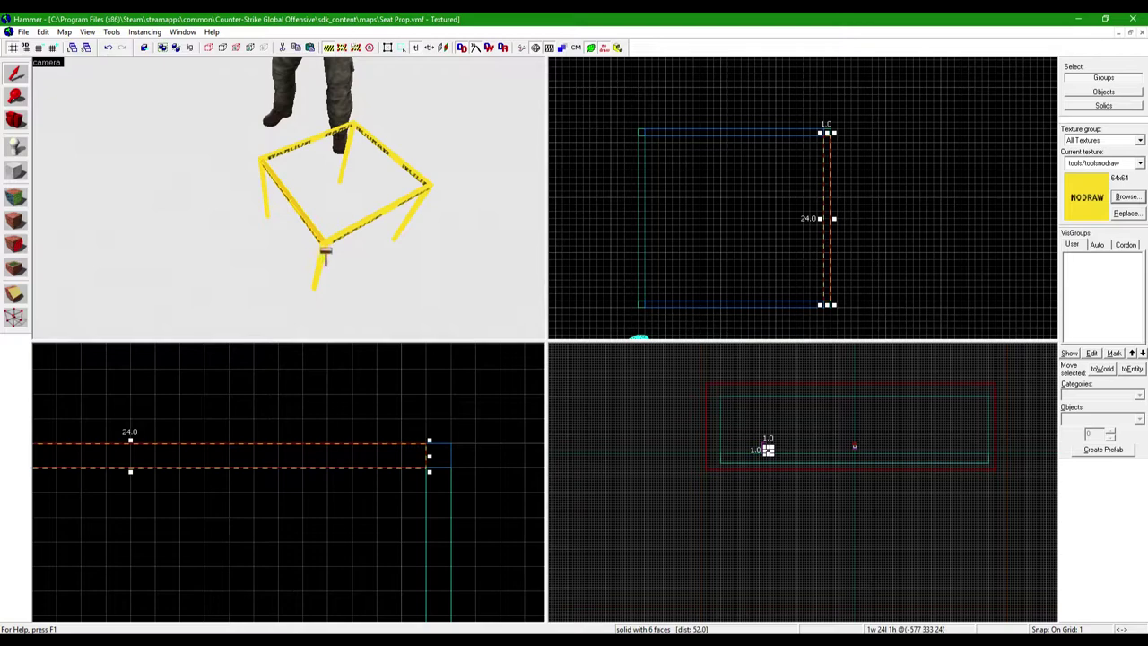
drag(343, 242, 291, 207)
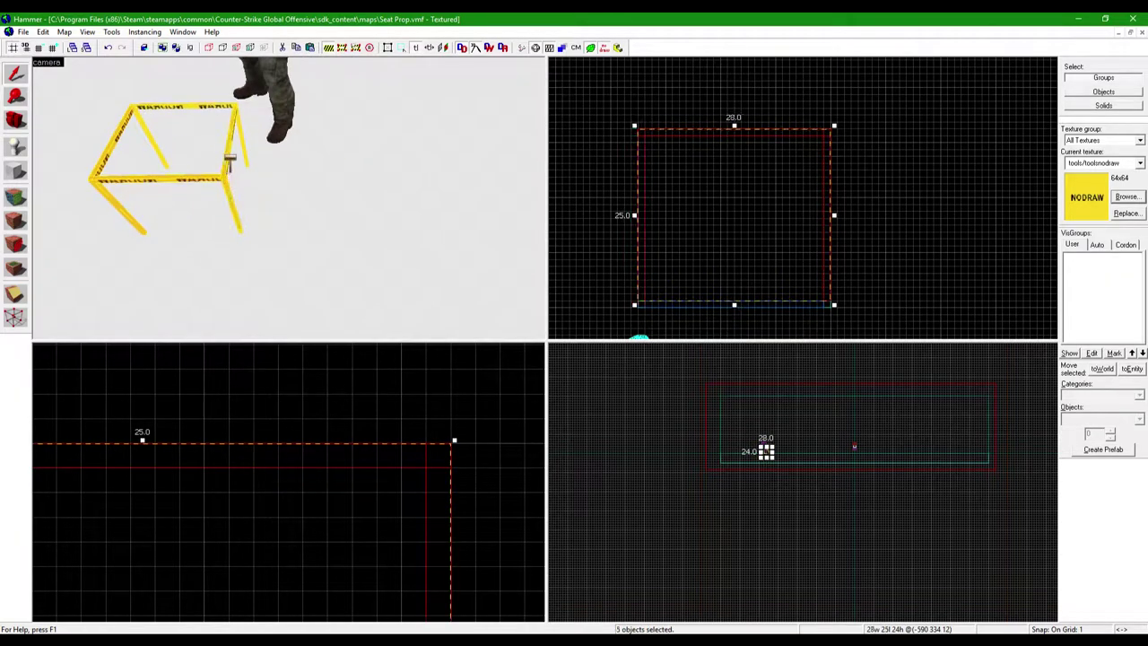
key(shift+v)
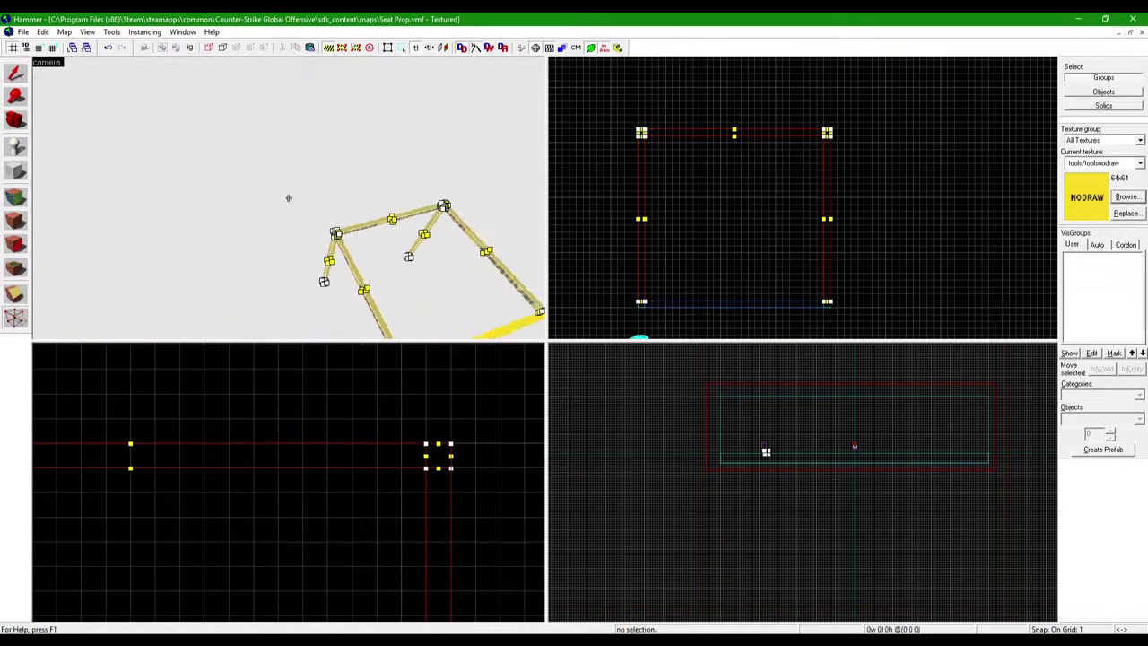
drag(289, 197, 501, 180)
scroll(715, 113, down, 2)
scroll(714, 112, up, 2)
scroll(755, 164, up, 1)
scroll(755, 162, down, 3)
click(610, 146)
scroll(640, 149, up, 3)
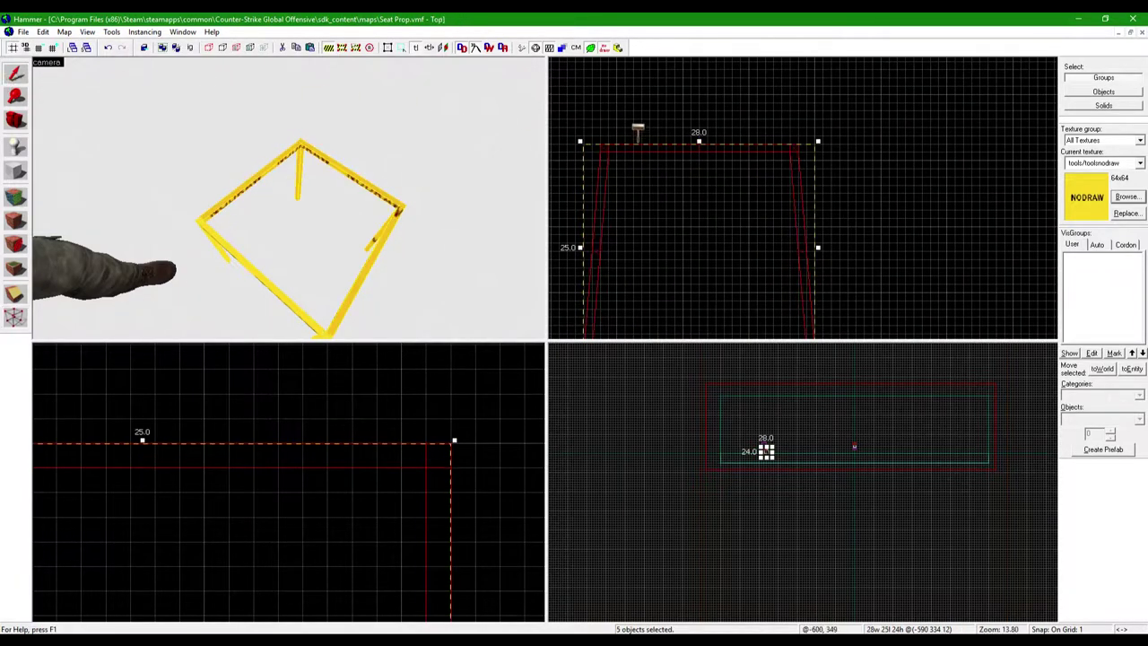
key(shift+s)
Inspect the tapered frame in 3D and select its narrow 22-unit top bar.
key(z)
key(s)
key(w)
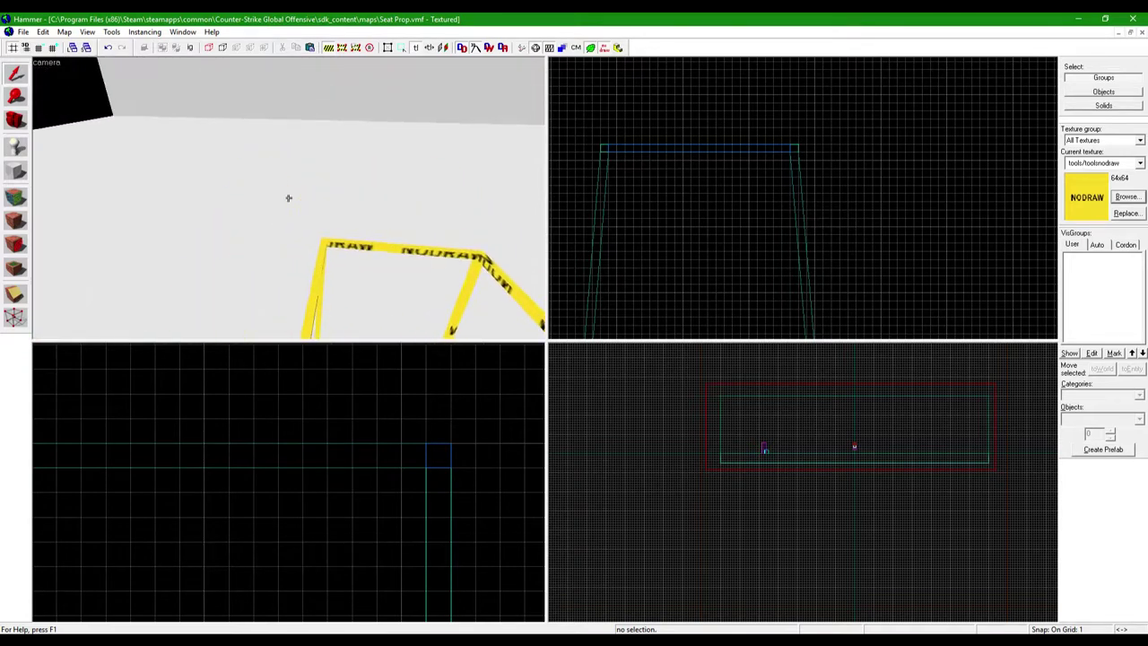
key(s)
key(w)
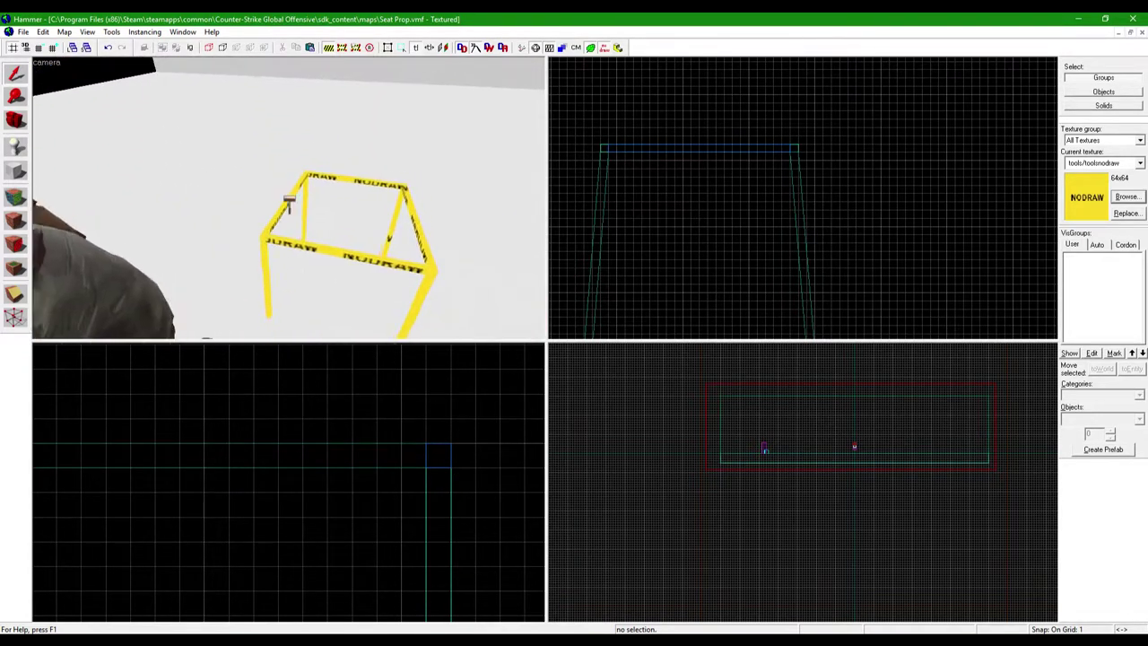
key(w)
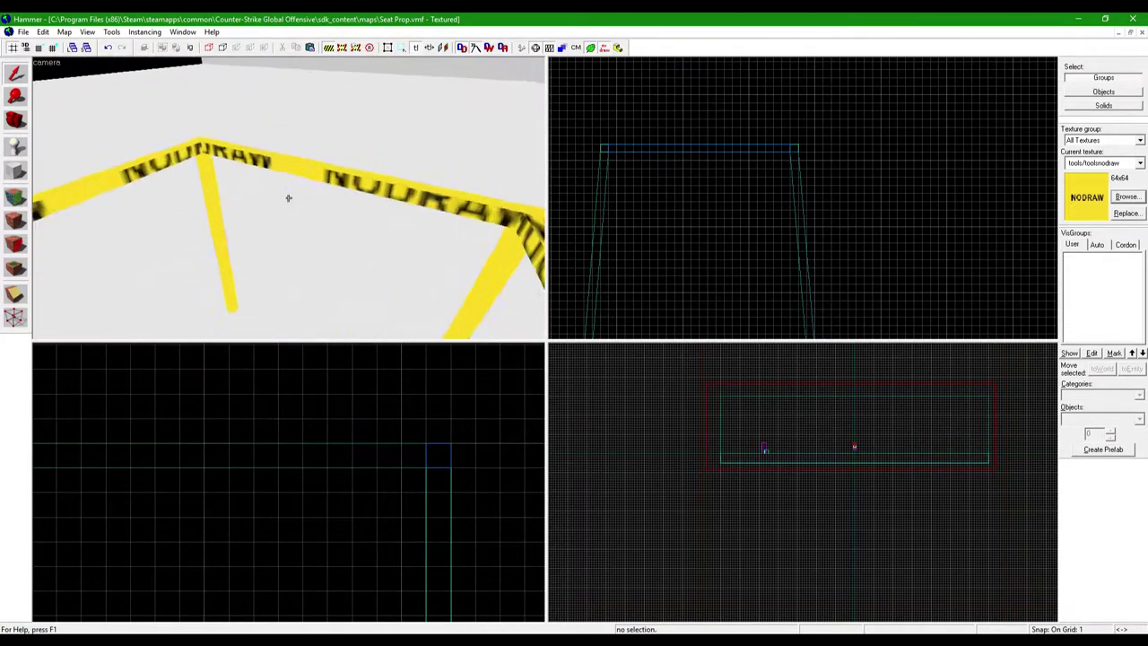
key(s)
click(312, 219)
key(w)
key(s)
key(w)
key(s)
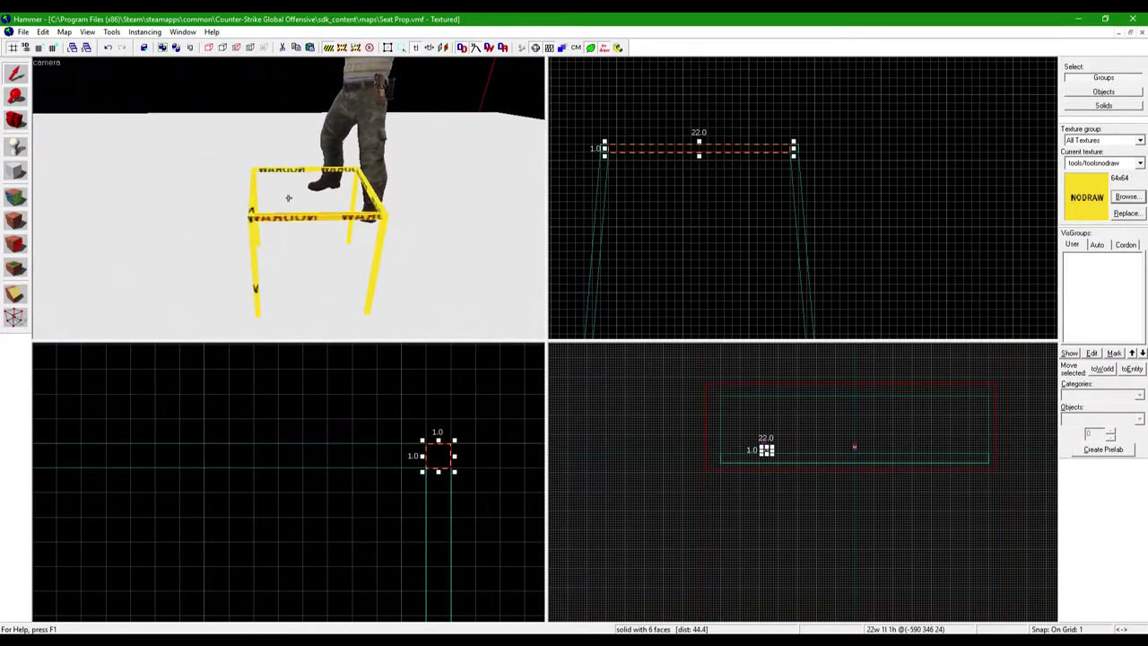
scroll(445, 451, down, 1)
Create a 22-wide, 34-unit tall backrest block on the frame's narrow side.
drag(446, 421, 454, 379)
scroll(453, 394, down, 10)
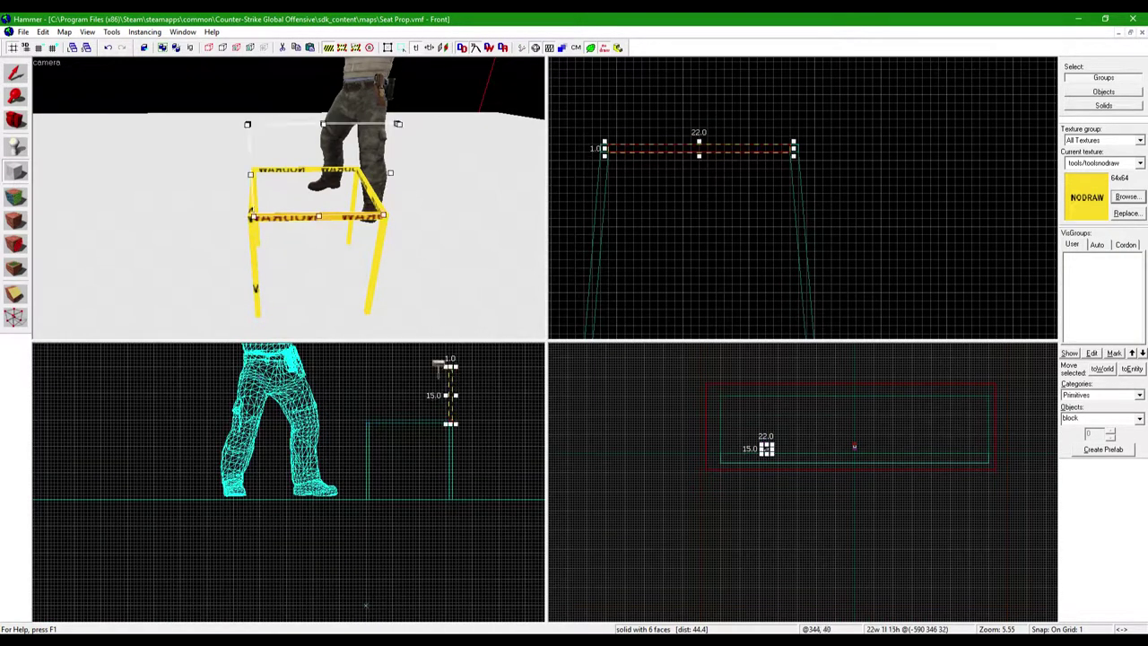
key(w)
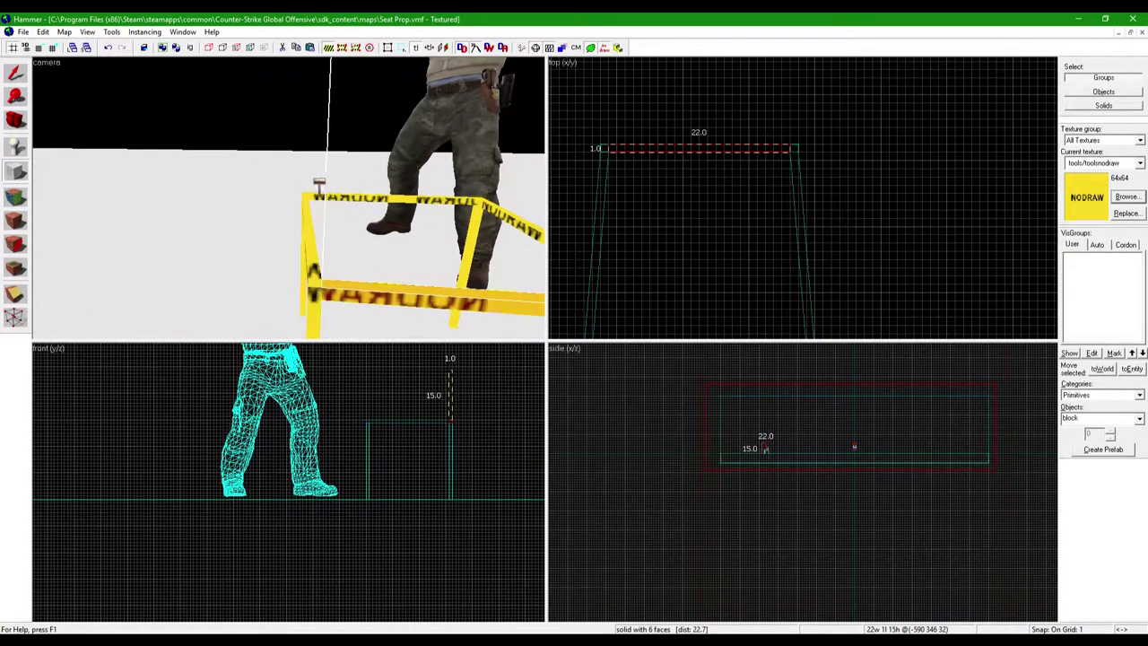
key(s)
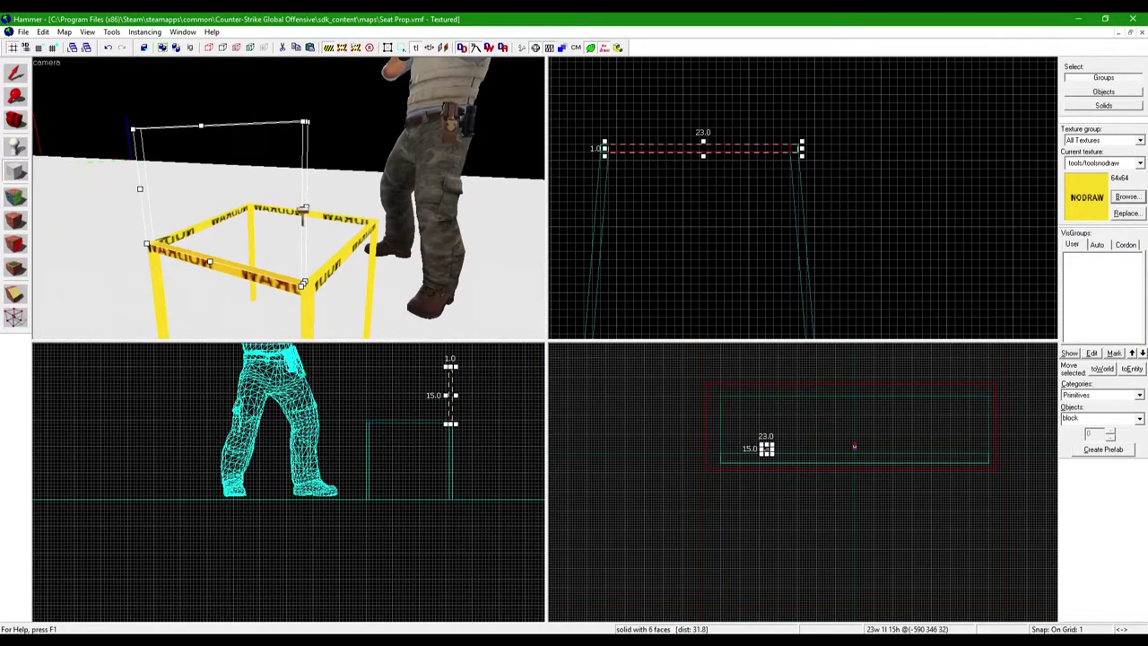
key(s)
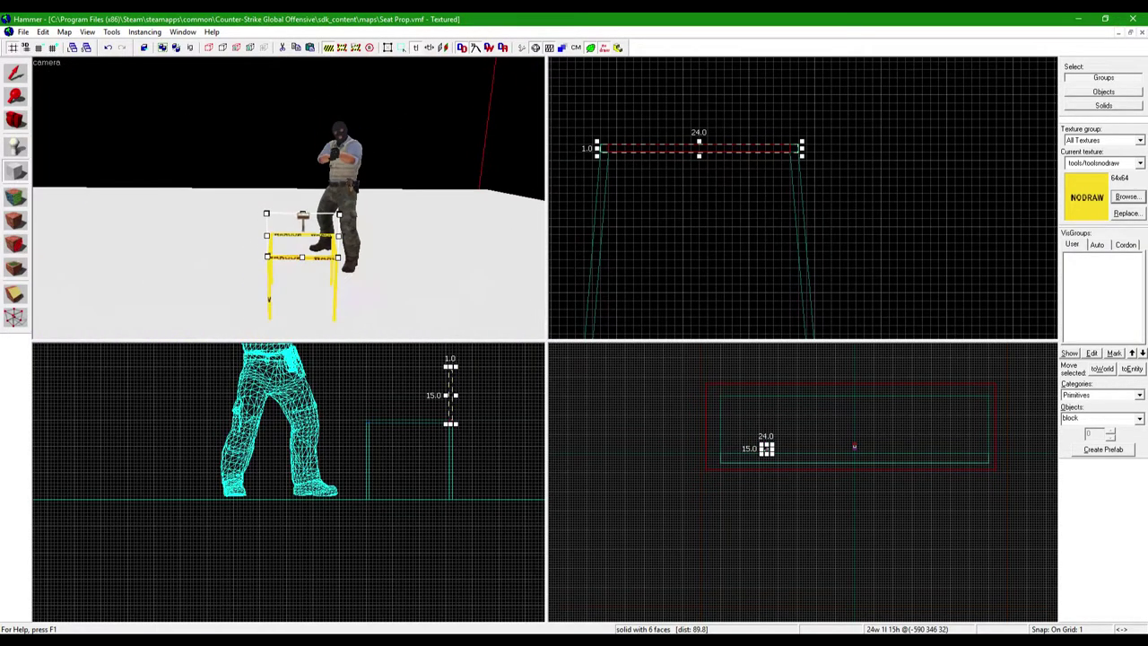
key(s)
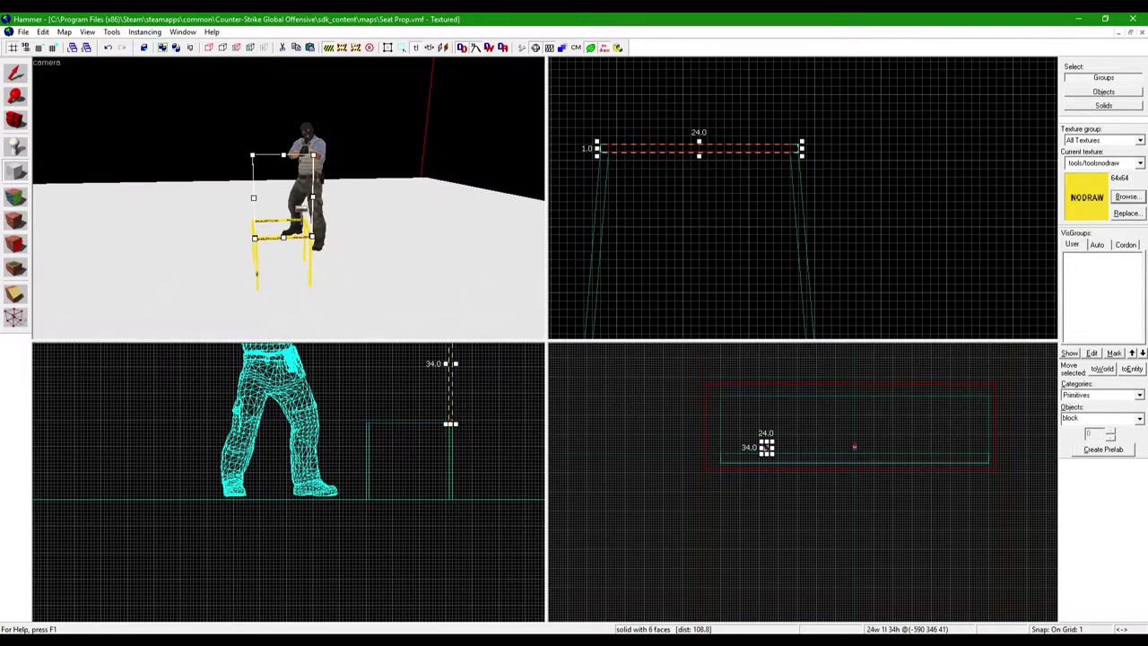
scroll(434, 379, down, 3)
scroll(434, 379, up, 6)
scroll(434, 378, up, 1)
scroll(431, 397, down, 10)
key(Return)
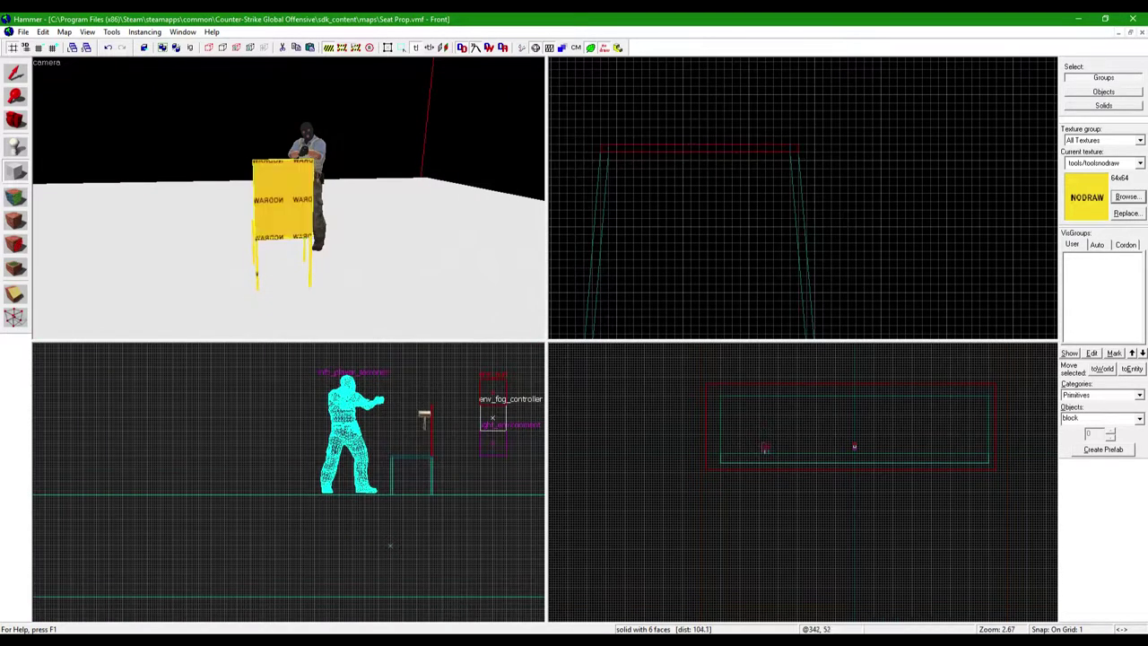
key(Escape)
Outline a flat seat slab across the frame's top in the Top view.
key(z)
key(w)
key(s)
key(w)
click(287, 197)
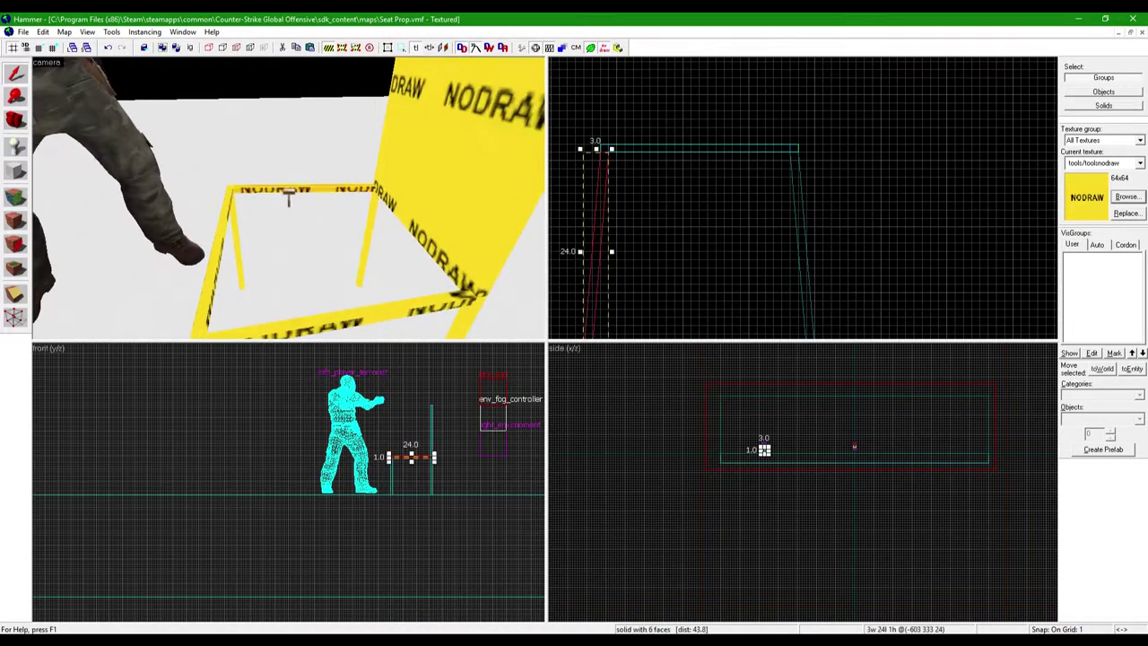
key(z)
drag(607, 168, 681, 231)
key(Return)
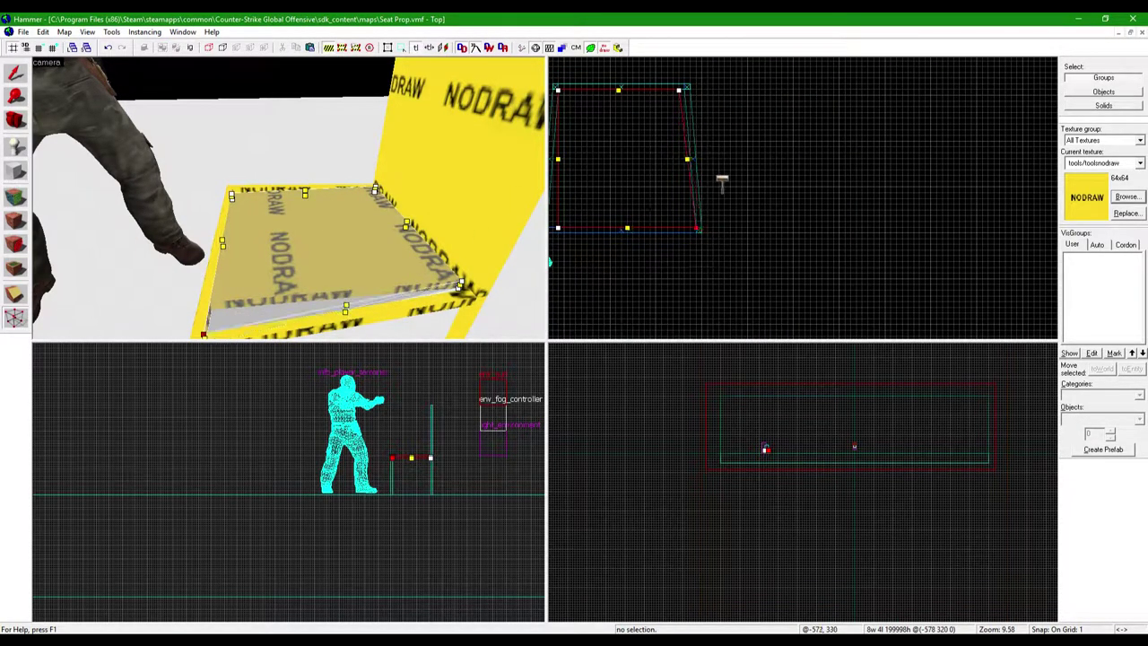
scroll(601, 199, down, 1)
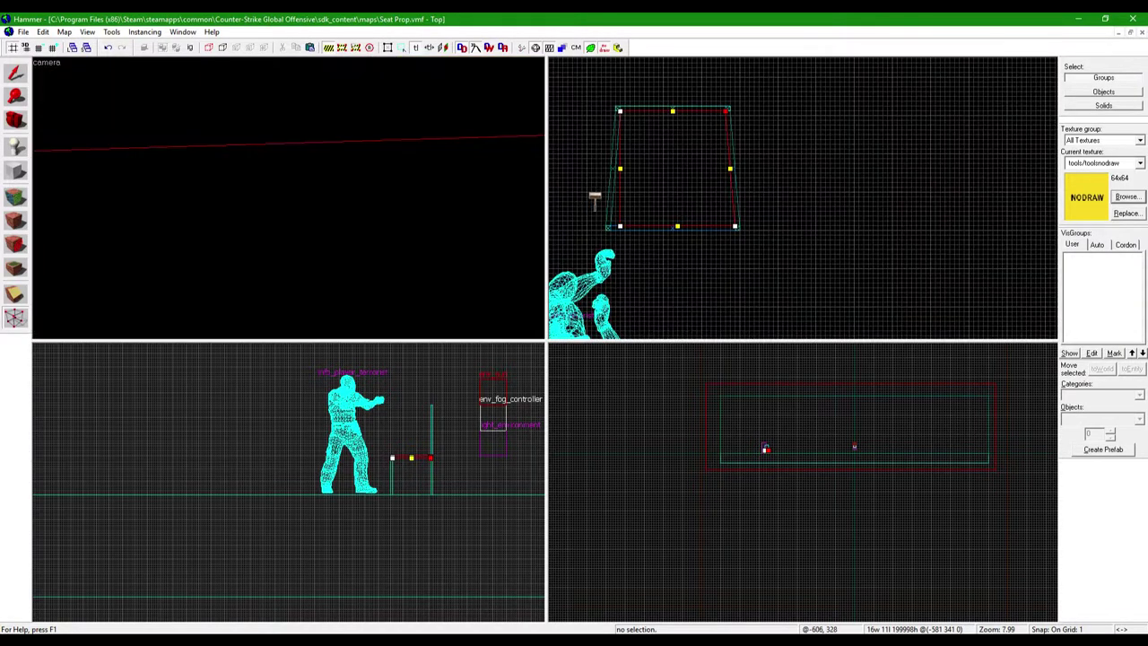
scroll(594, 194, up, 2)
drag(599, 191, 666, 251)
click(15, 72)
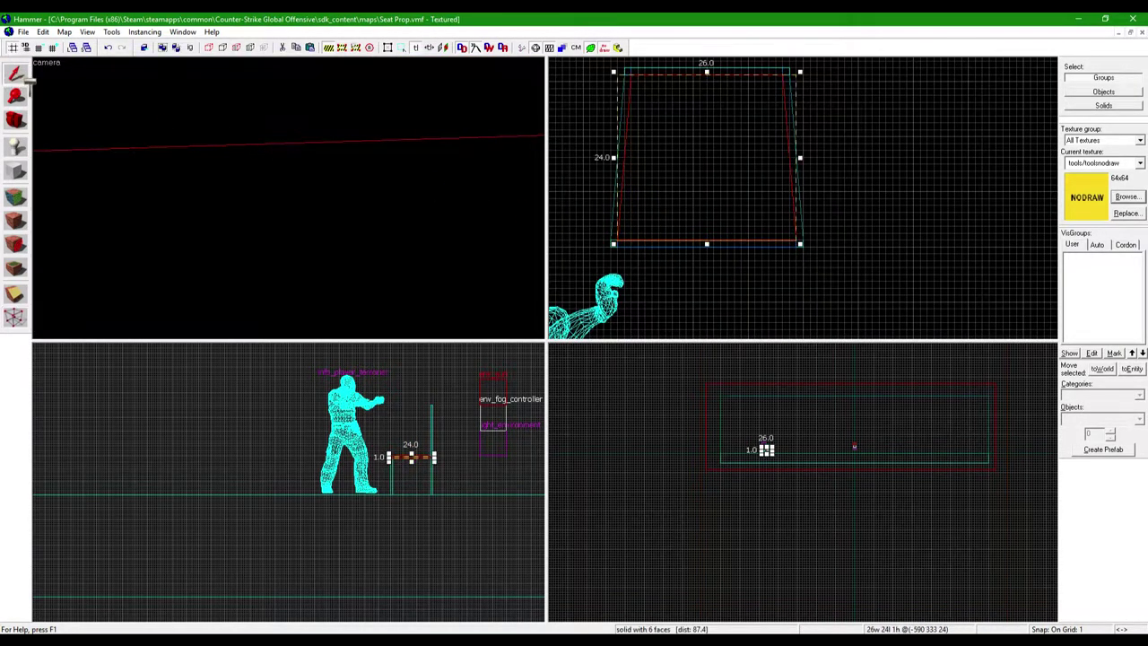
scroll(288, 197, up, 3)
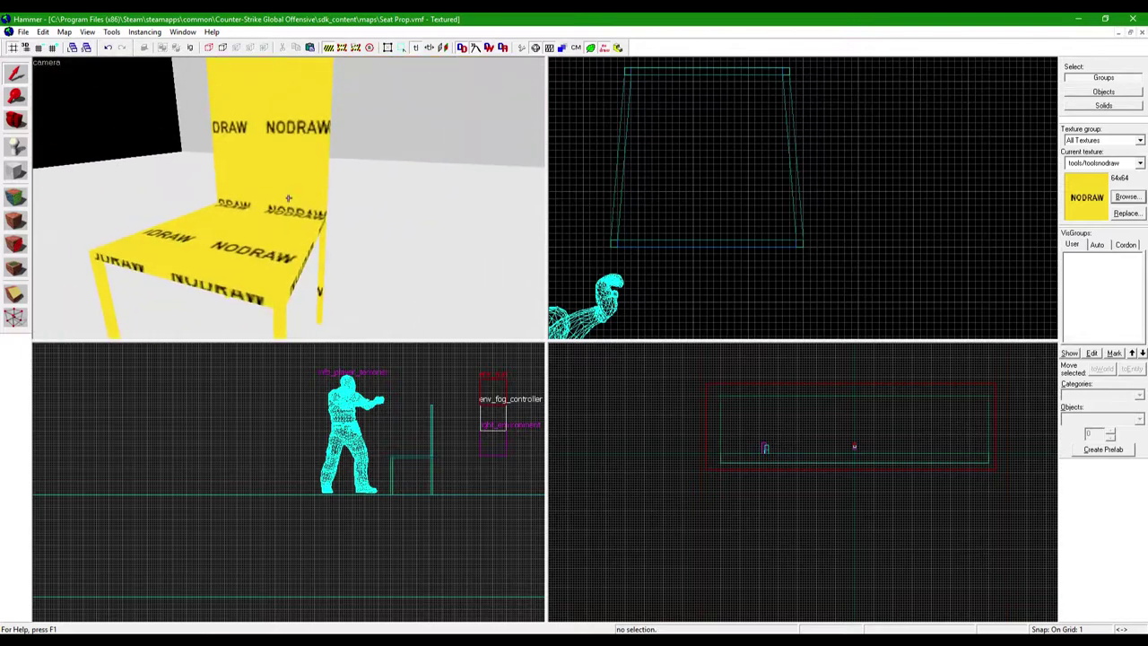
scroll(288, 199, down, 2)
click(289, 204)
scroll(289, 204, up, 2)
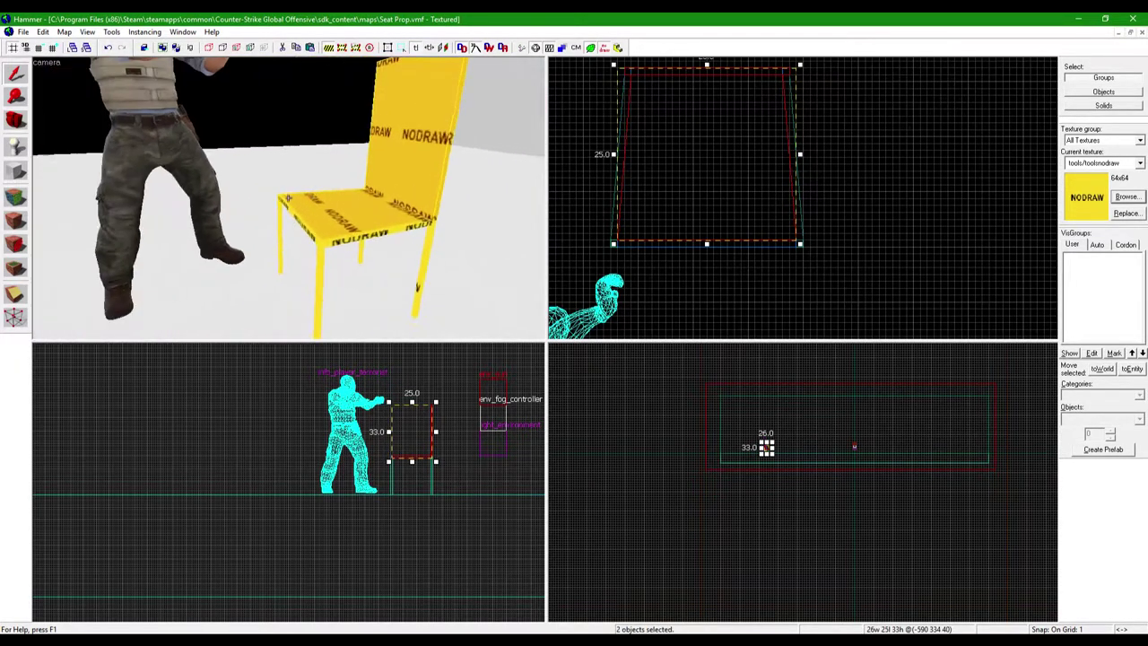
click(661, 256)
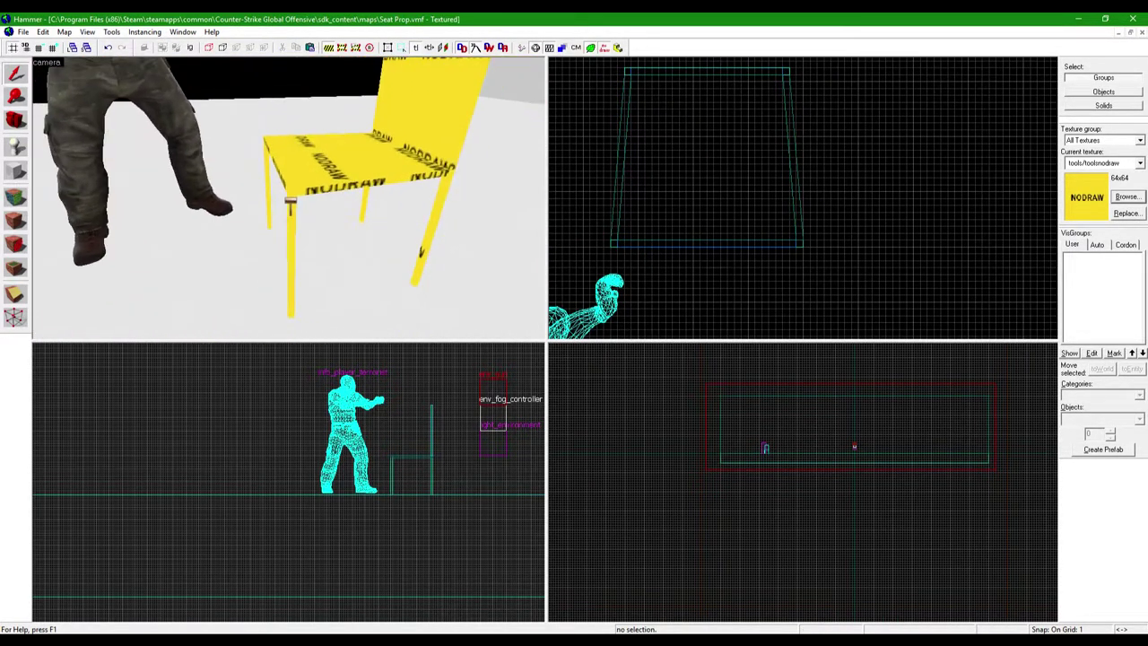
Open the texture browser filtered to 'wood' and scroll to the realworldtextures wood floors.
click(1128, 199)
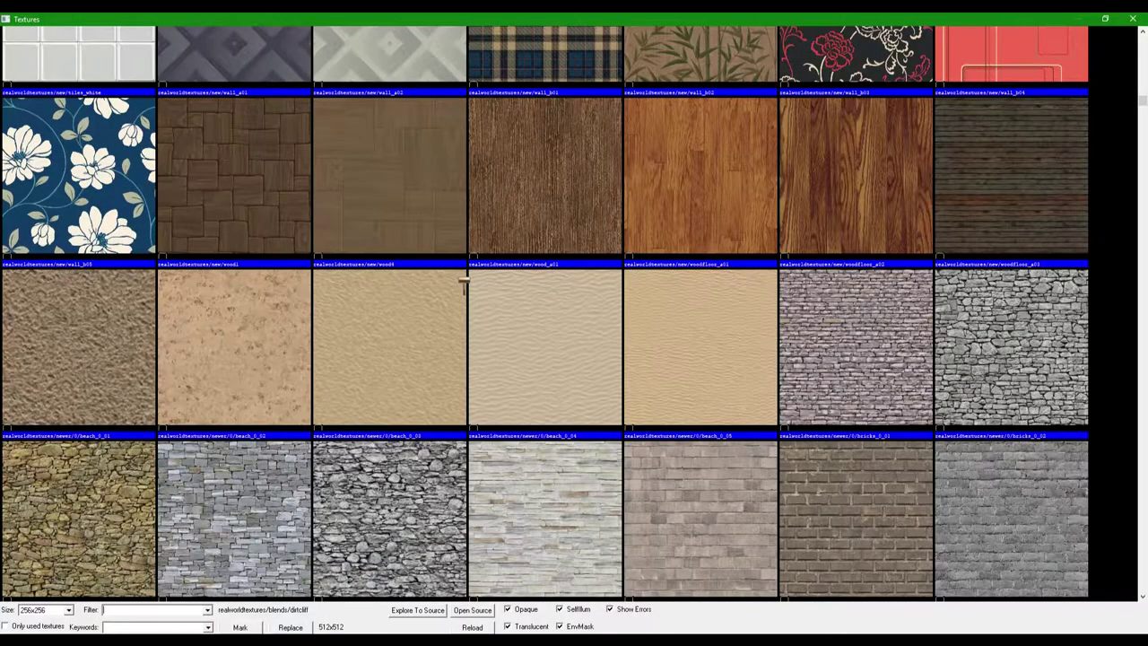
scroll(464, 283, down, 2)
scroll(377, 278, up, 15)
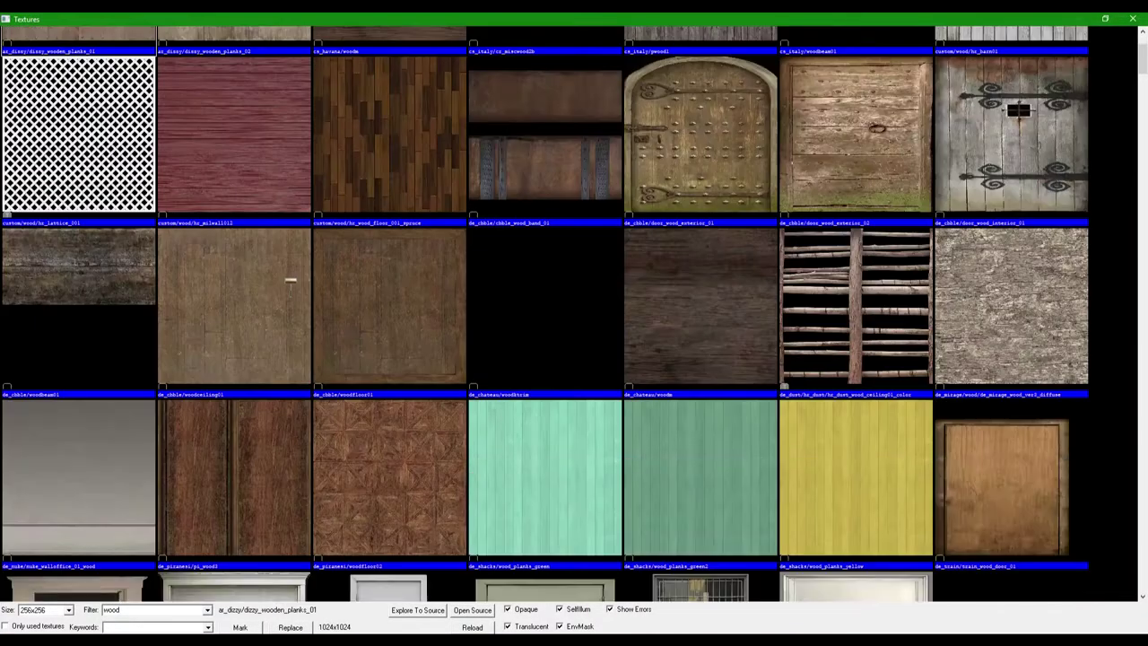
scroll(293, 269, down, 3)
scroll(305, 269, down, 10)
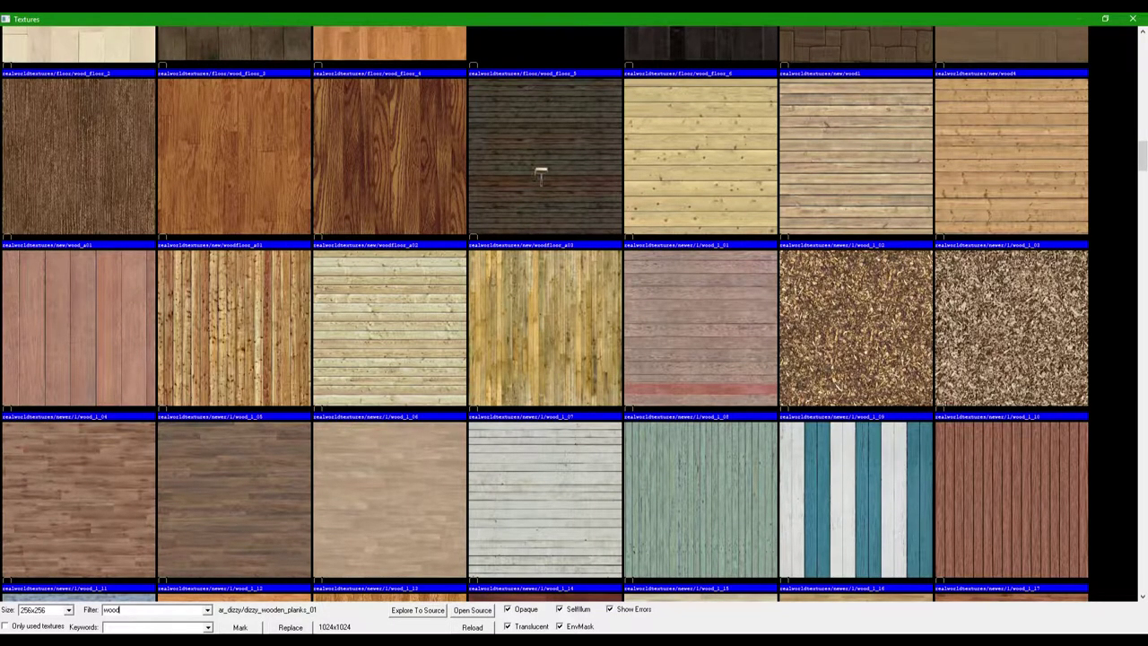
Apply the woodfloor_a03 wood texture to the seat's top face and adjust its horizontal scale.
double_click(541, 175)
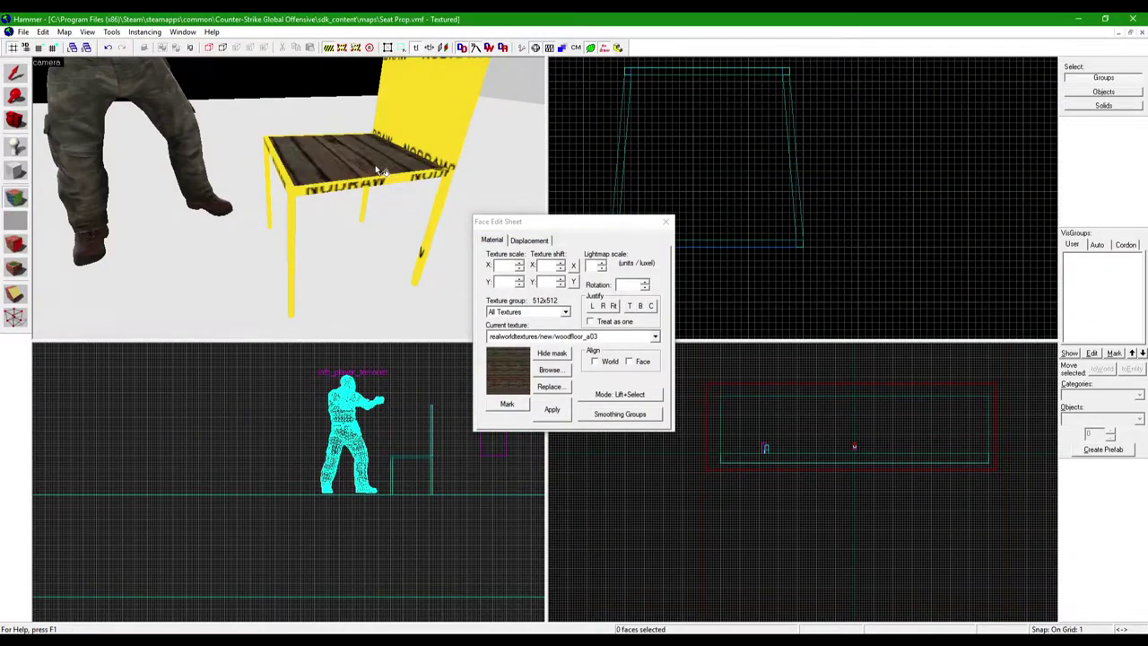
scroll(377, 171, down, 3)
scroll(377, 171, up, 3)
key(z)
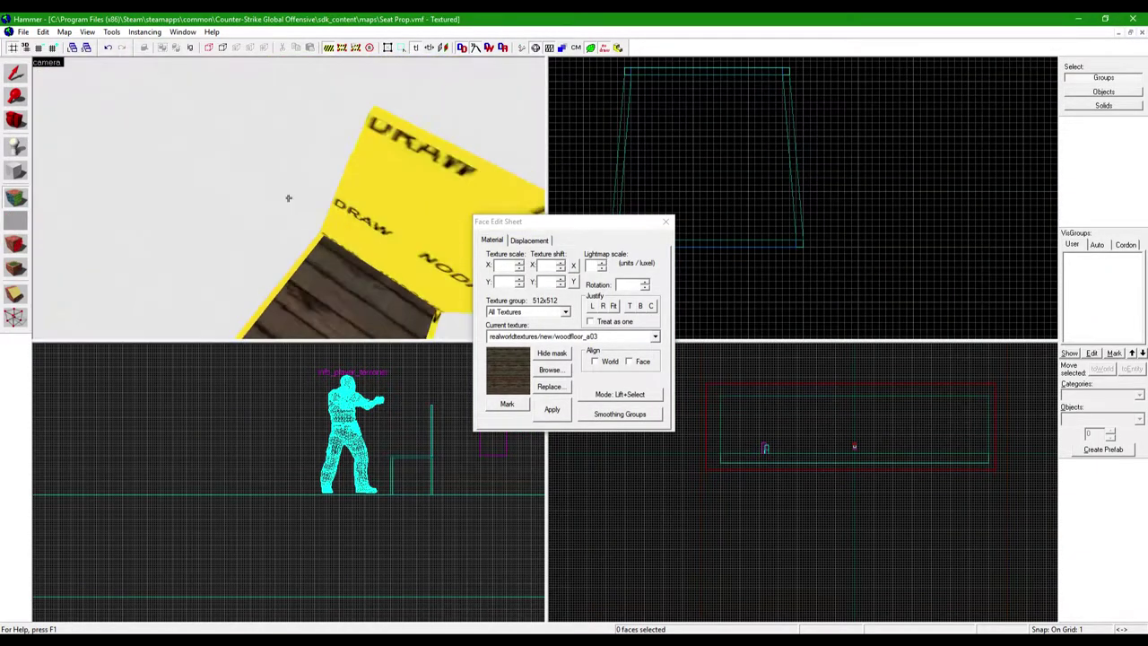
click(289, 197)
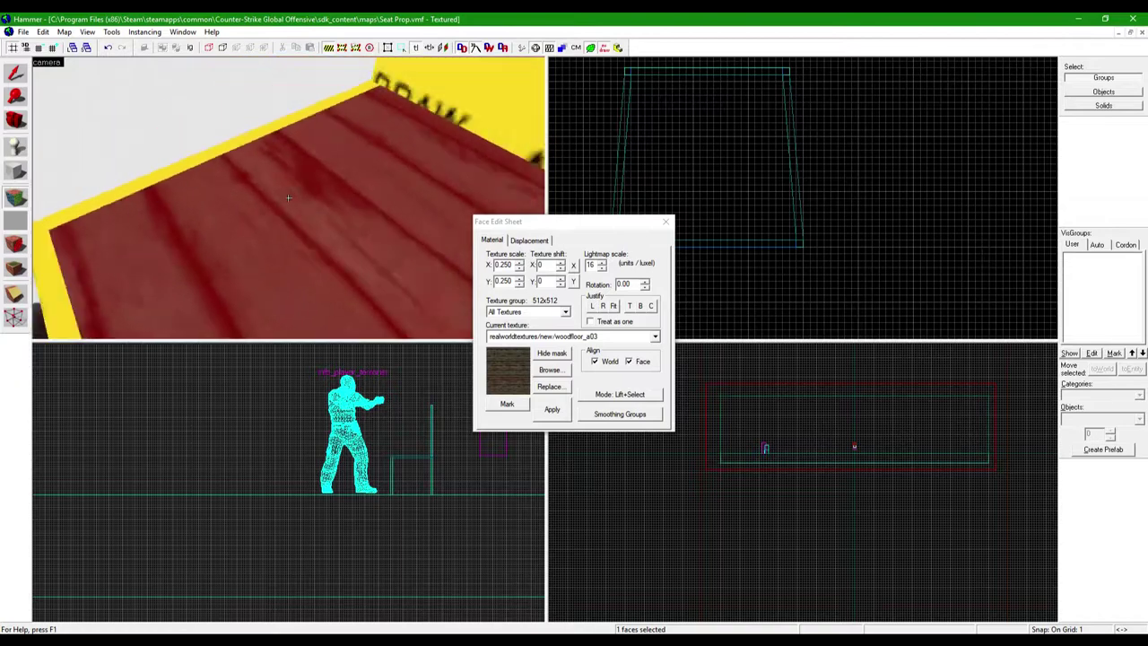
click(505, 266)
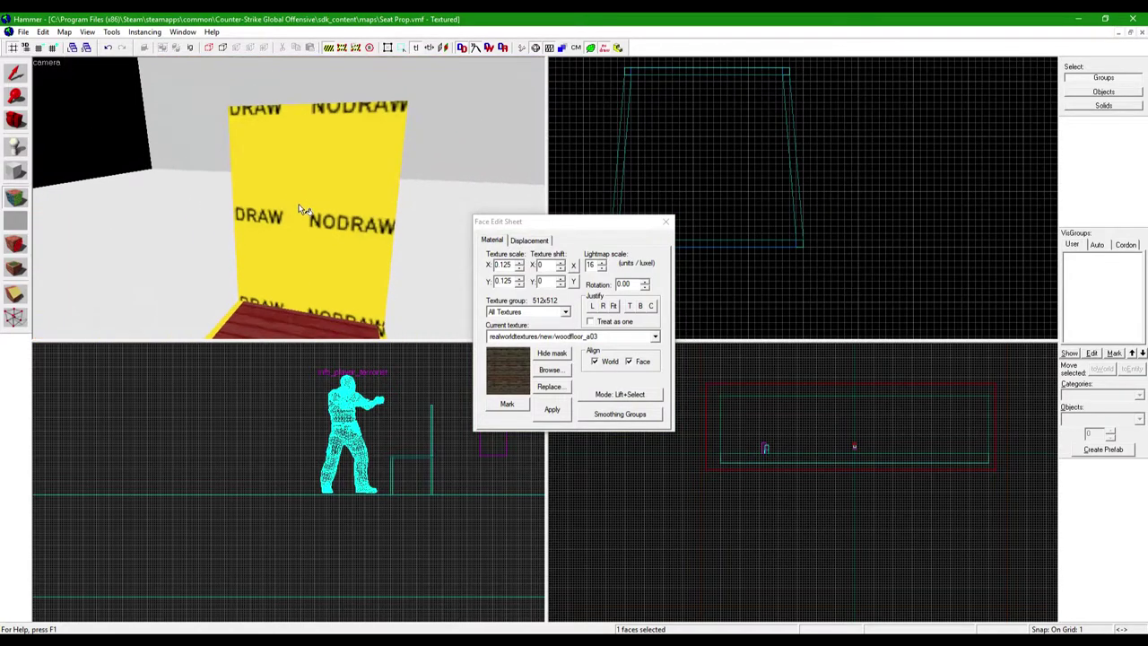
Apply the wood texture to the backrest face with a 90° texture rotation.
right_click(289, 197)
key(z)
click(635, 285)
key(Return)
key(z)
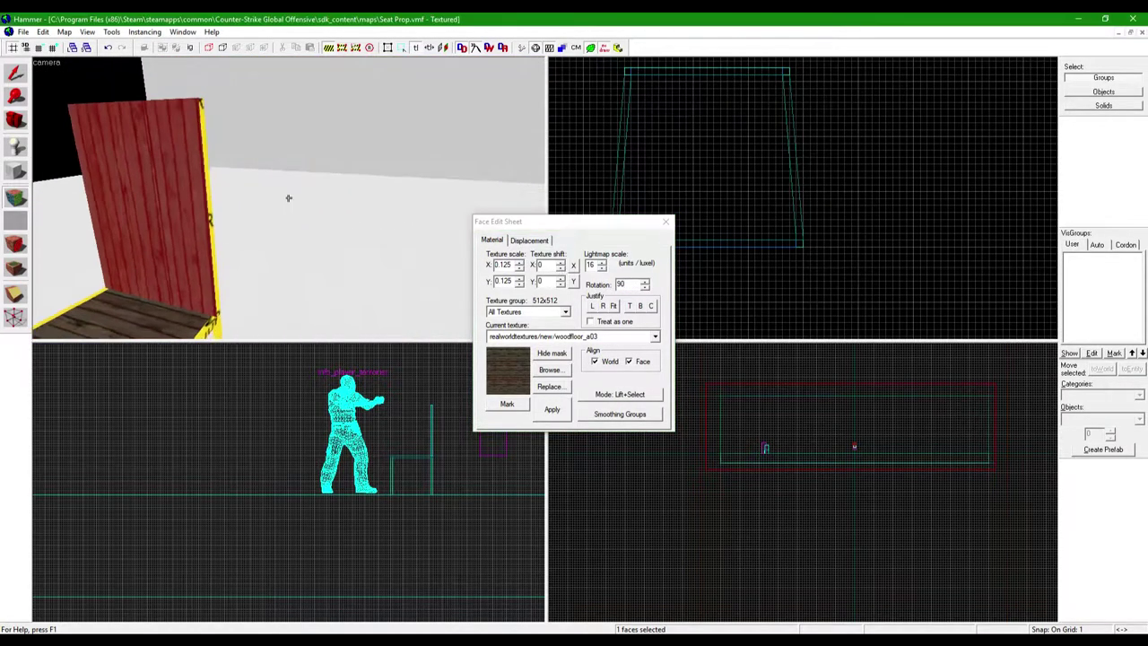
key(z)
Extend the wood texture to the seat's front edge and front faces.
key(z)
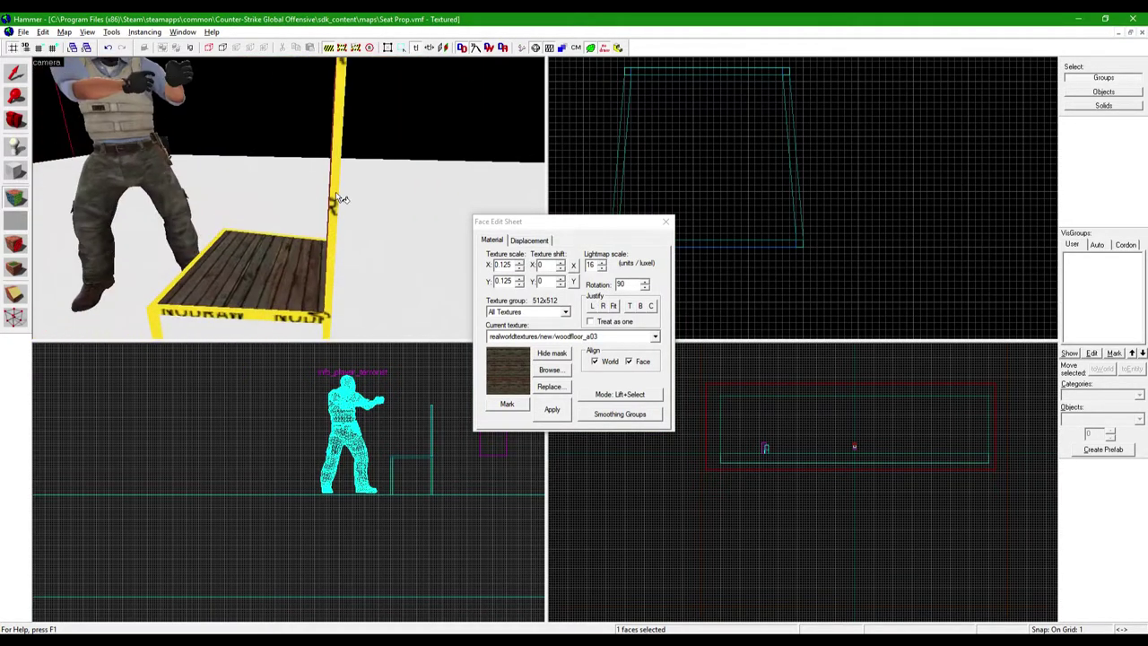
key(z)
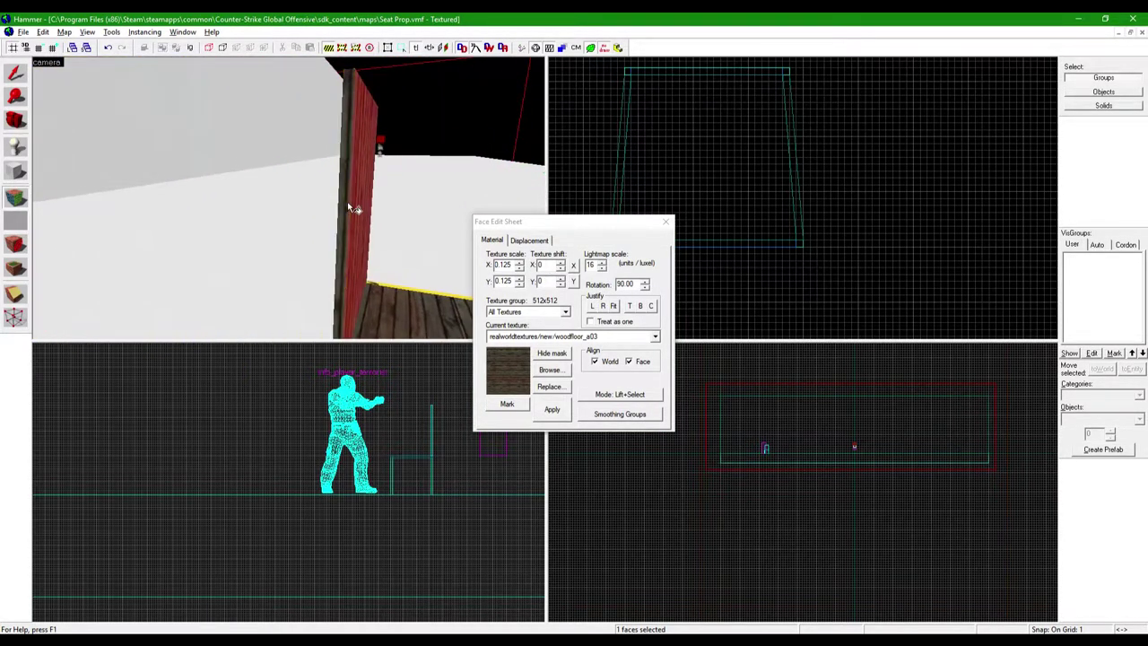
key(z)
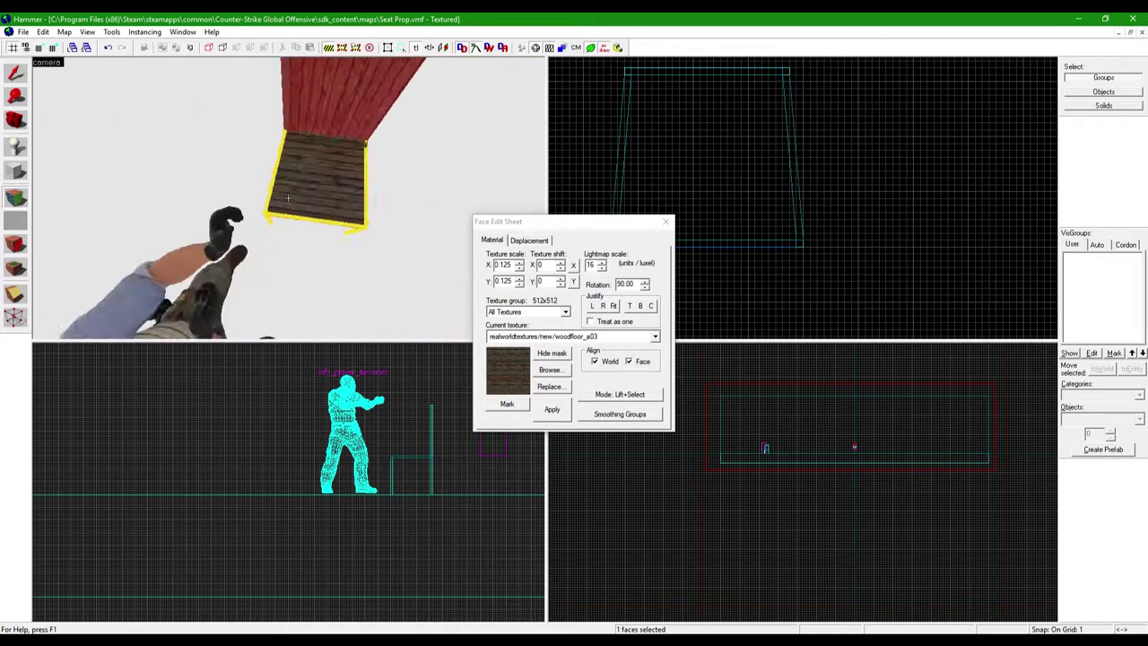
click(289, 197)
key(z)
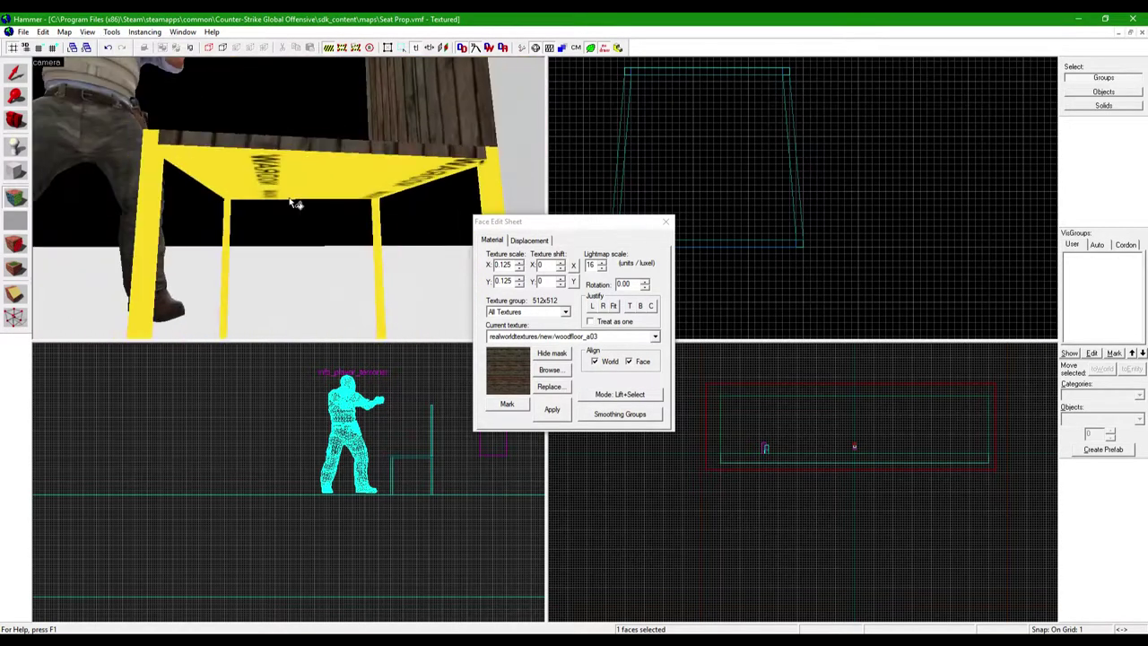
key(z)
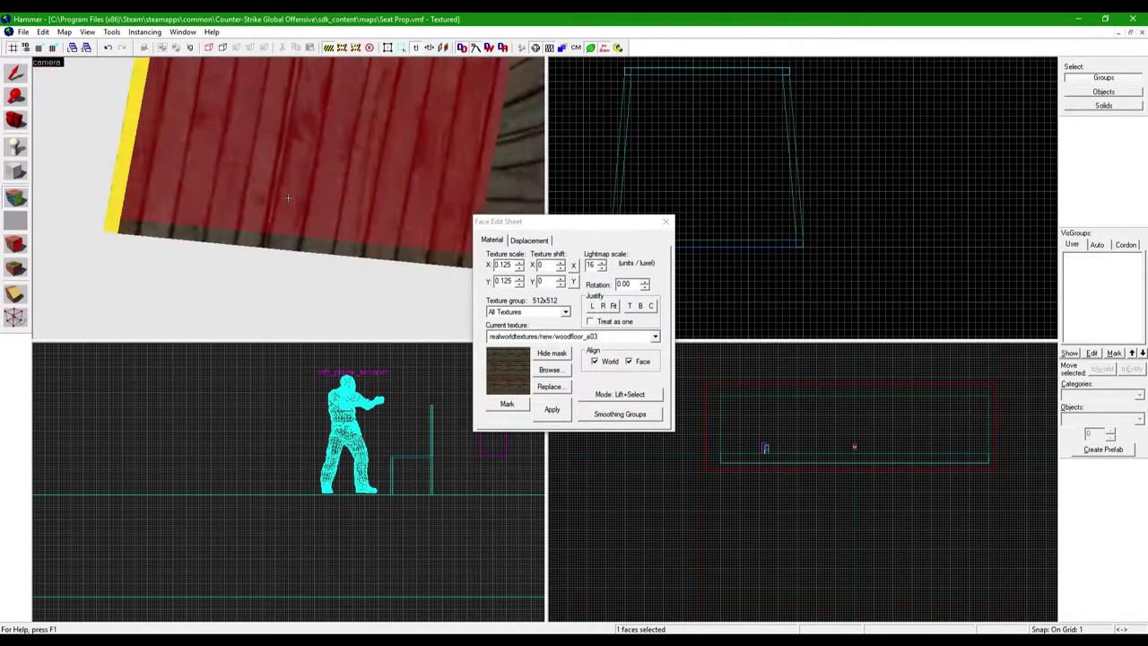
click(289, 197)
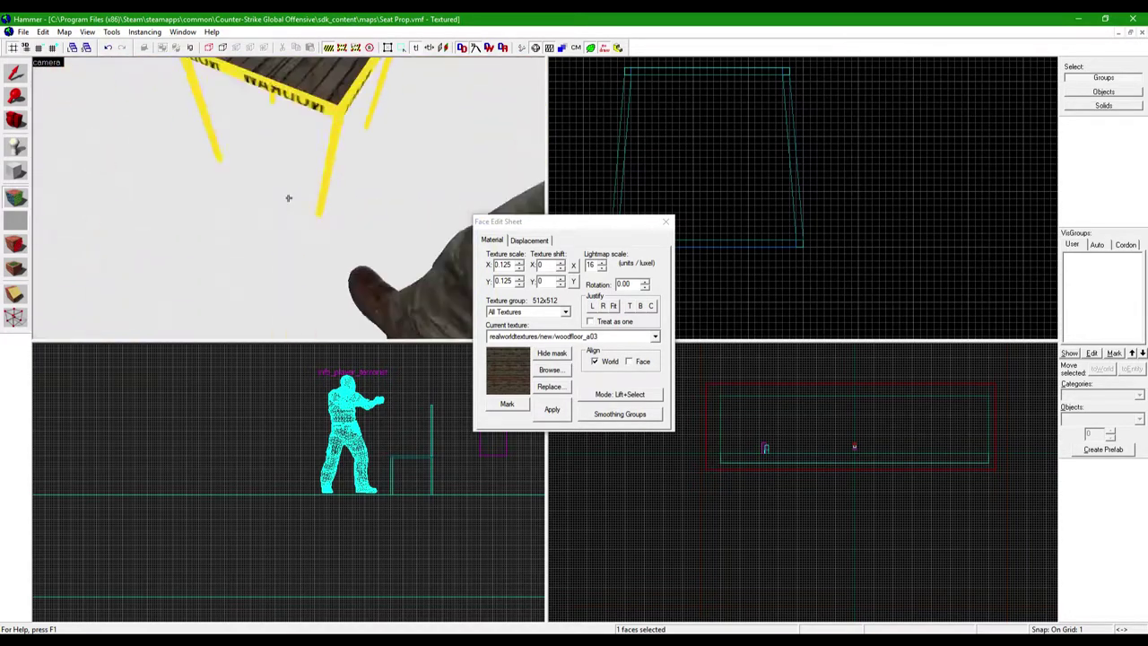
click(289, 197)
key(z)
key(z)
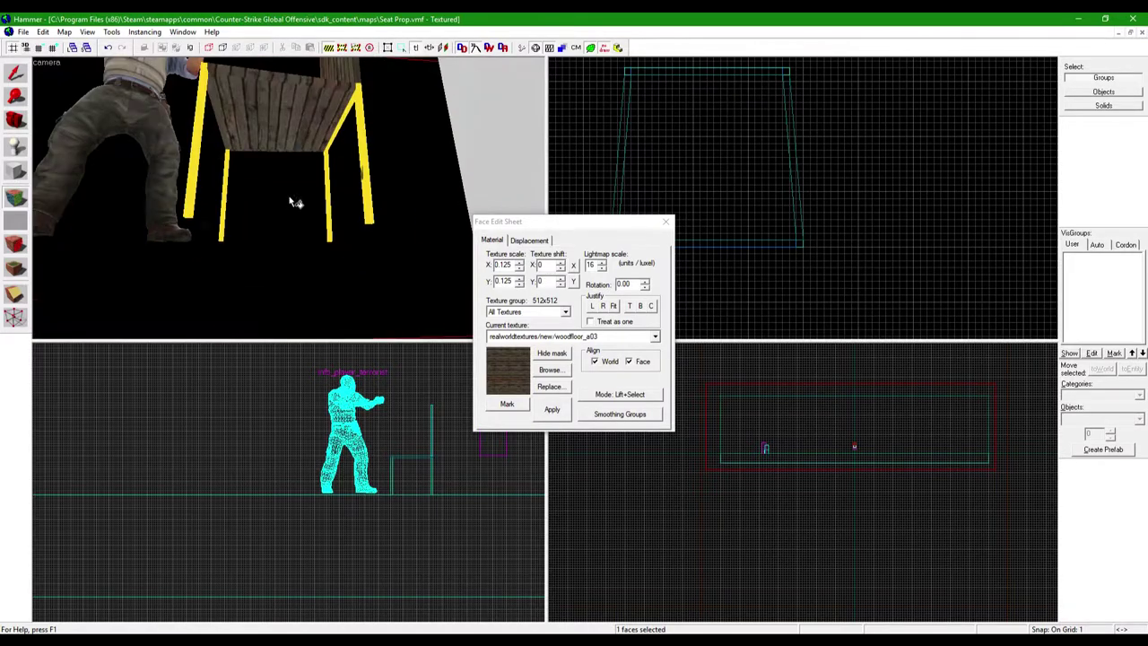
click(288, 198)
key(z)
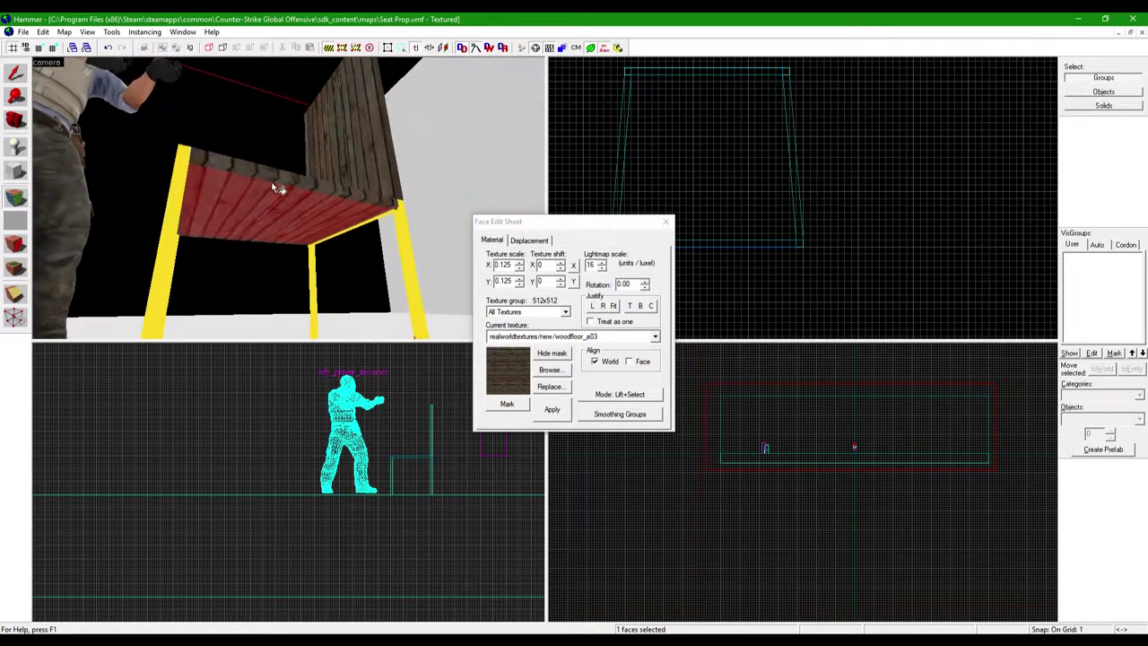
click(304, 213)
Apply the wood texture to the underside of the seat.
key(z)
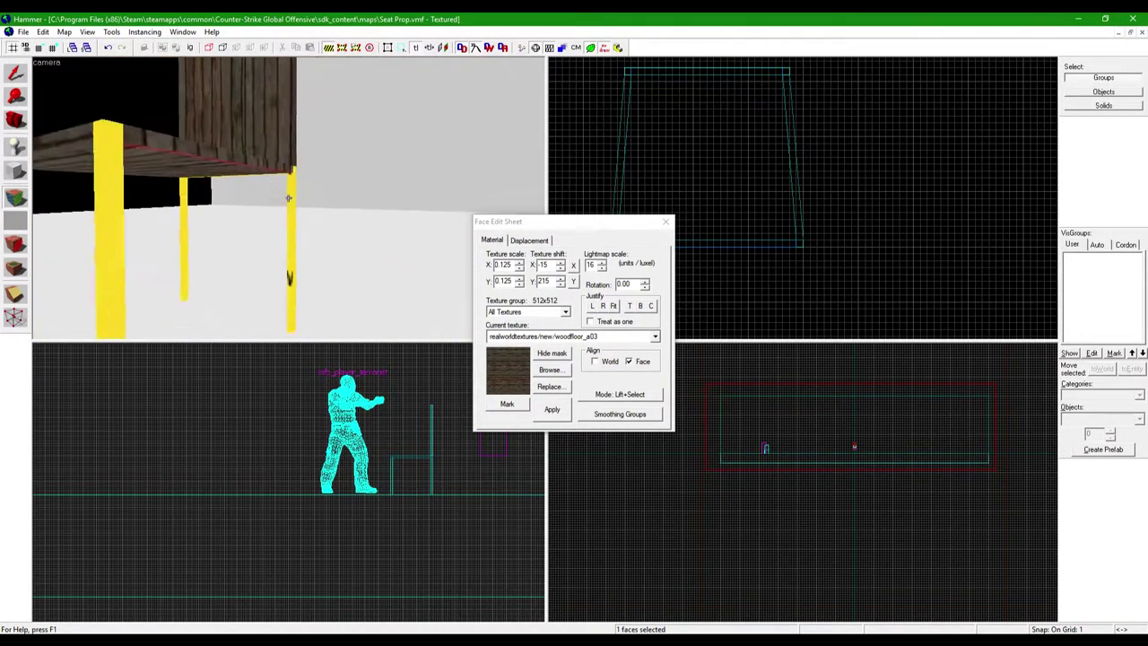
key(z)
click(315, 193)
key(z)
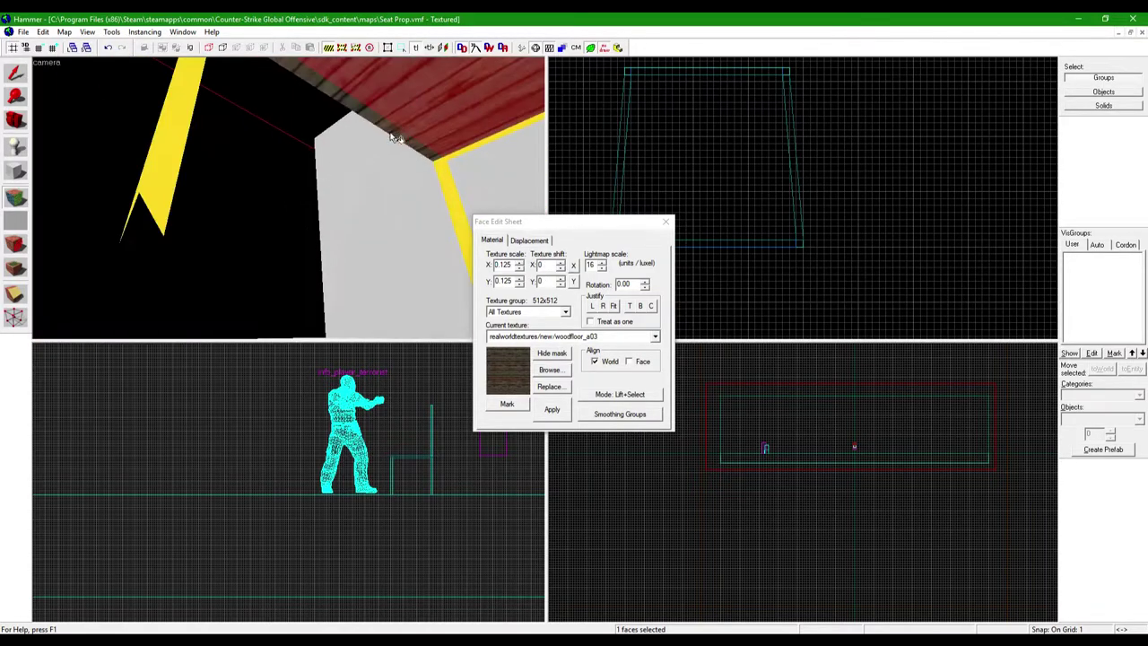
key(z)
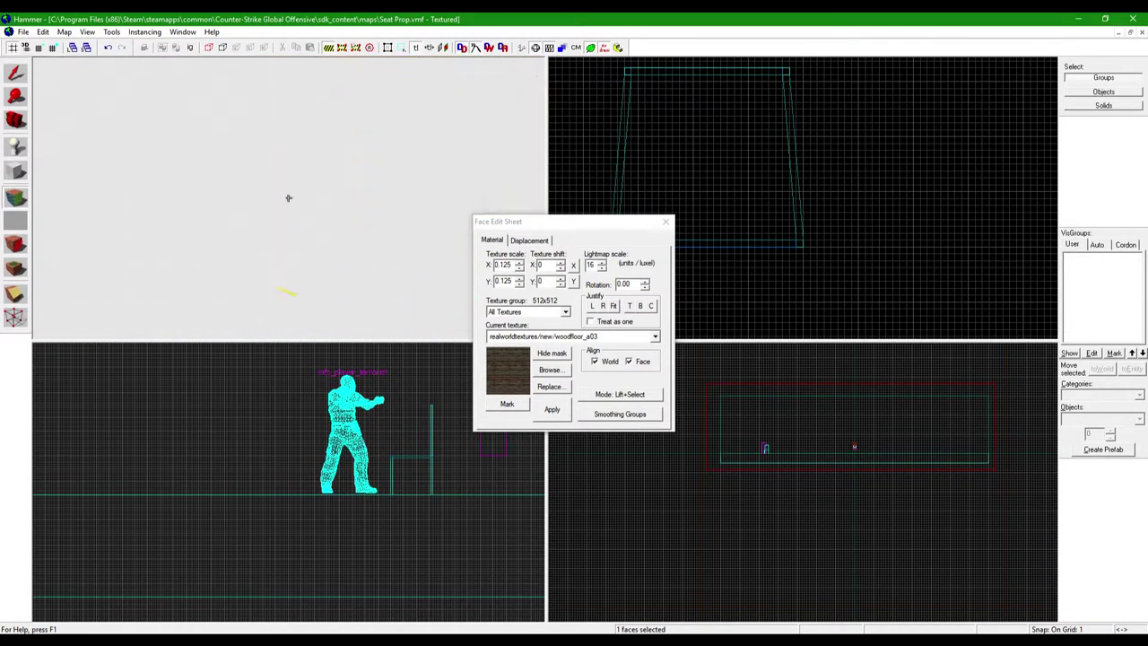
key(z)
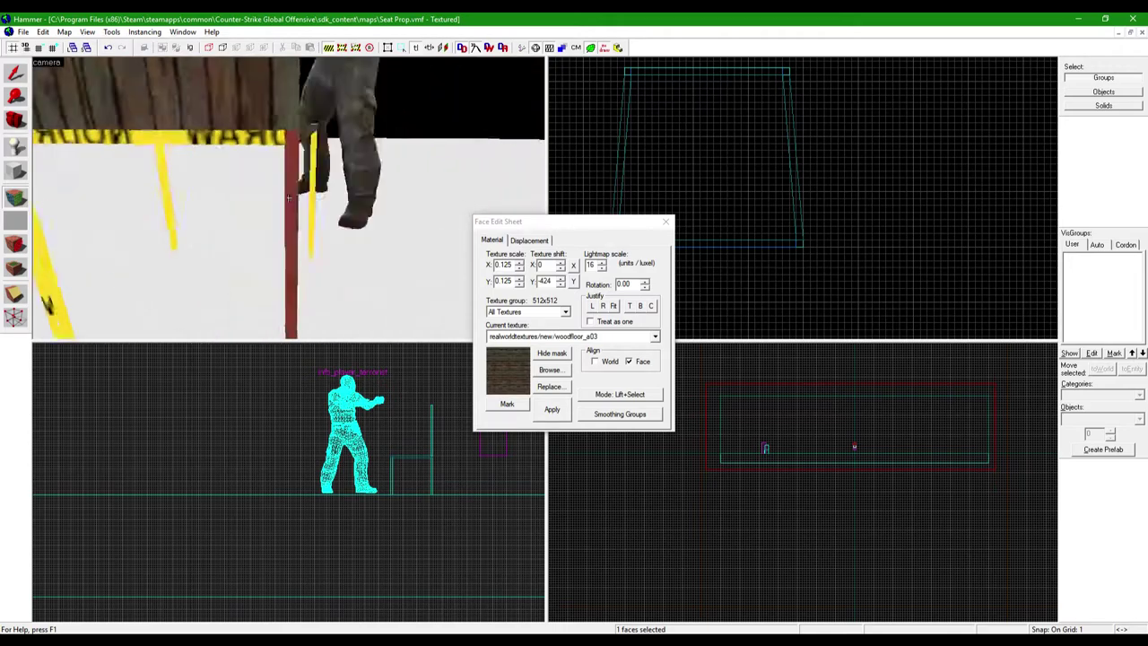
key(z)
key(z)
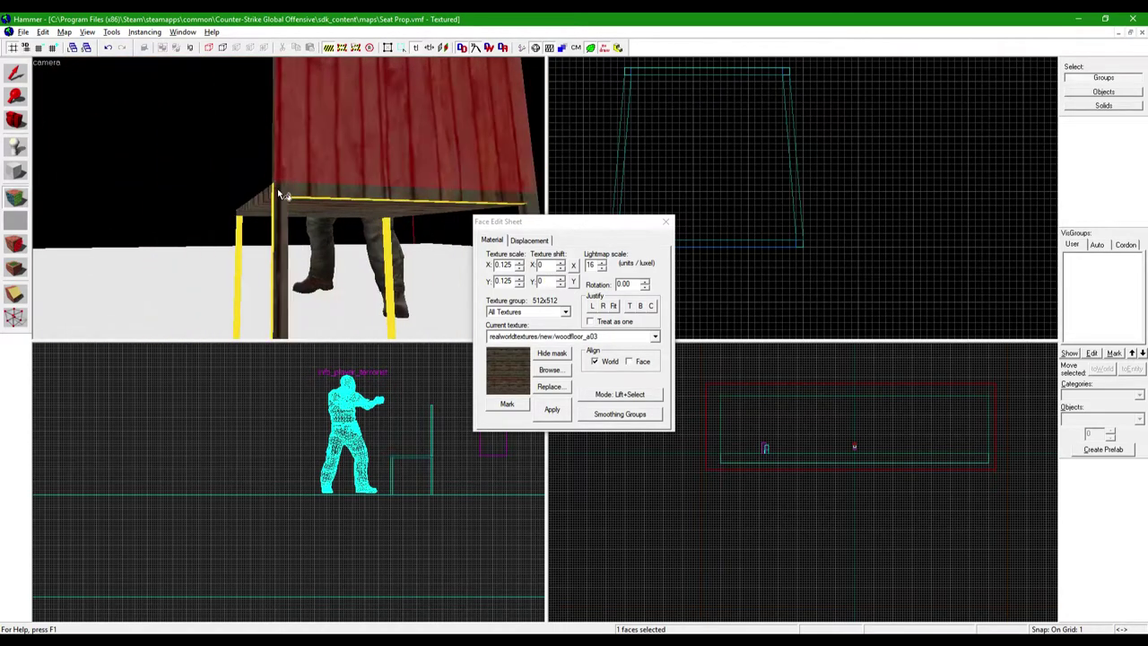
key(z)
Apply the wood texture to the faces of the right leg.
click(381, 194)
scroll(382, 195, up, 10)
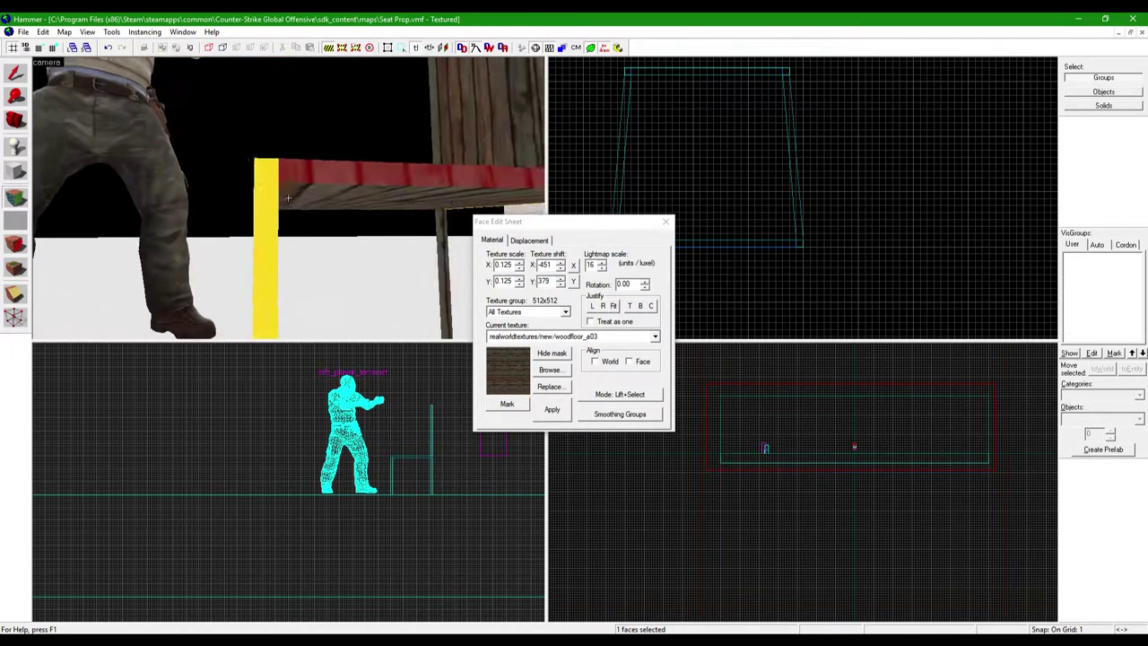
click(289, 198)
scroll(288, 197, up, 5)
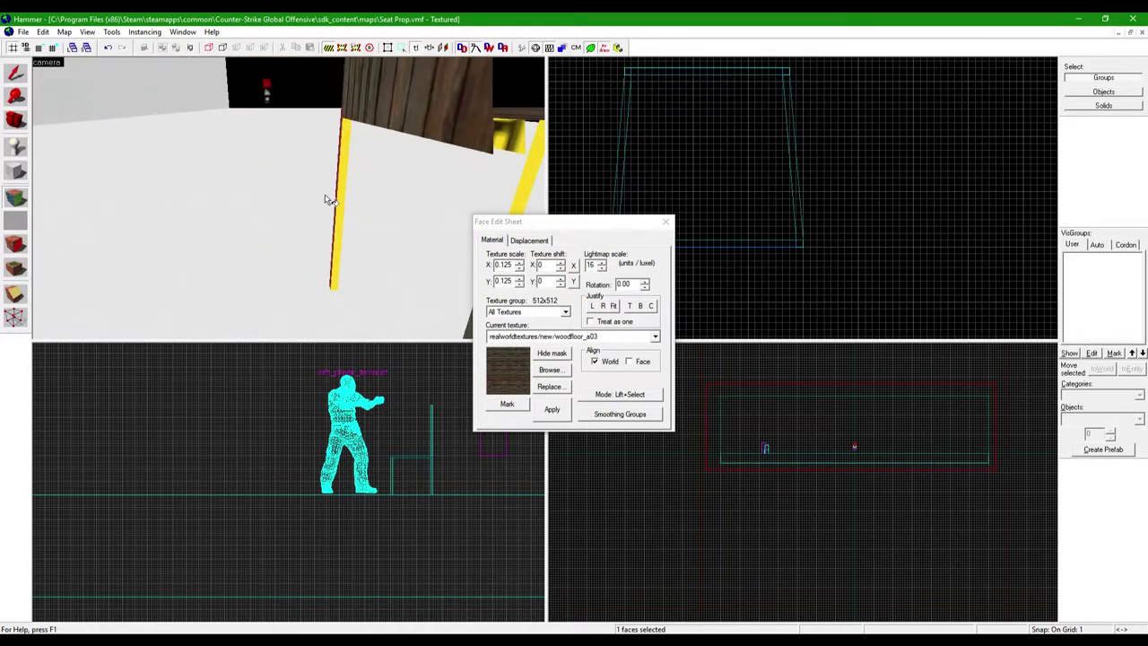
scroll(281, 201, down, 5)
scroll(287, 192, up, 5)
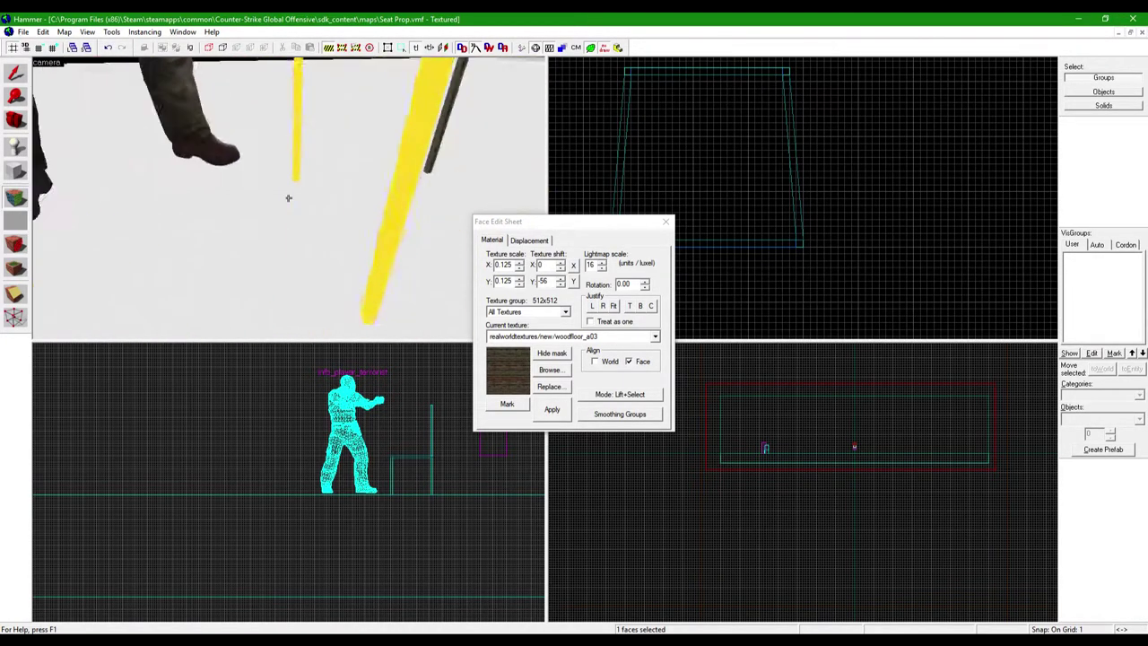
scroll(289, 198, down, 5)
Cover the leg faces still showing NODRAW with the wood texture.
click(289, 198)
scroll(287, 192, down, 5)
click(287, 192)
scroll(287, 192, up, 5)
scroll(290, 200, down, 5)
scroll(272, 195, up, 5)
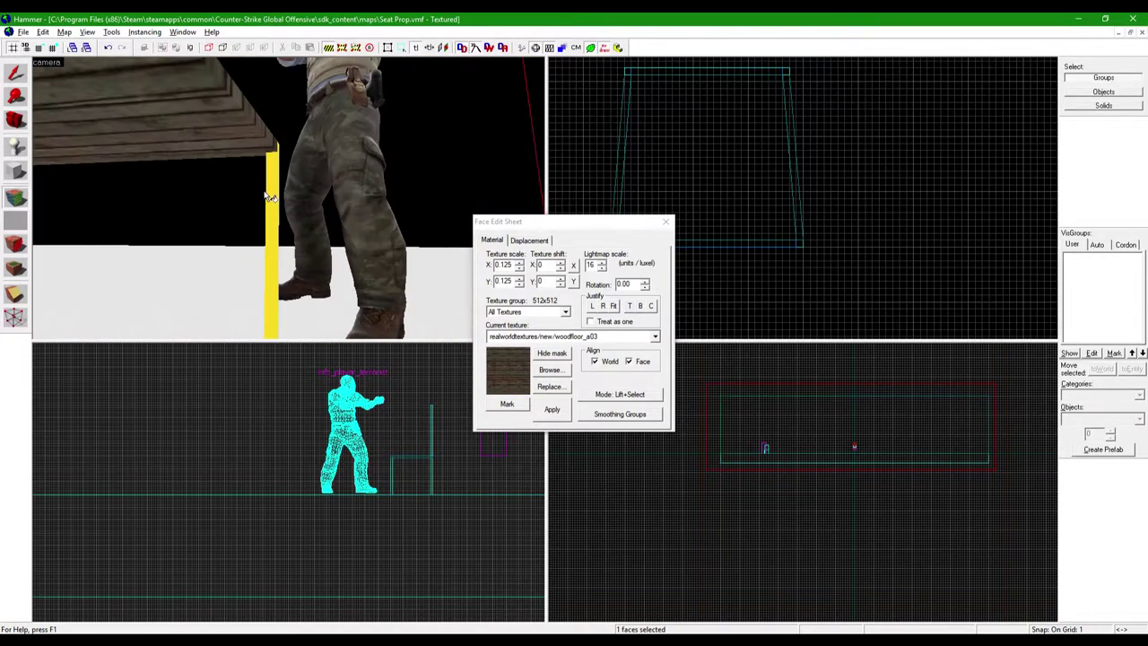
scroll(278, 197, down, 5)
scroll(282, 197, up, 5)
Apply the wood texture to the remaining leg and seat faces, including the seat top.
click(287, 197)
scroll(287, 197, down, 5)
click(289, 199)
scroll(290, 201, up, 5)
scroll(289, 199, down, 5)
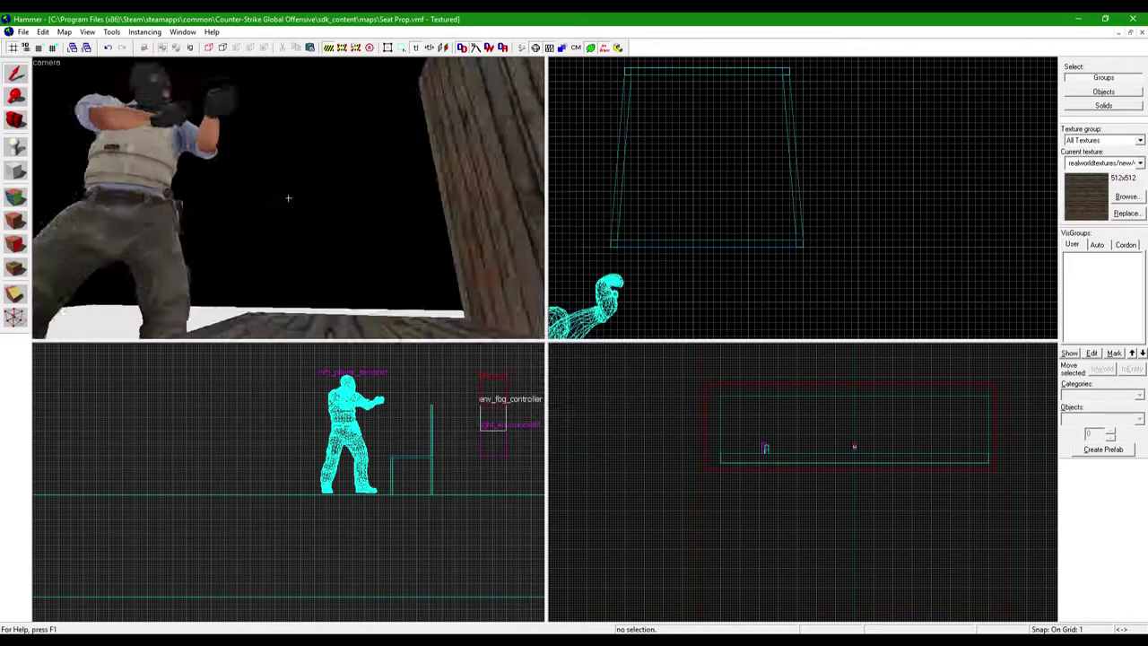
click(339, 212)
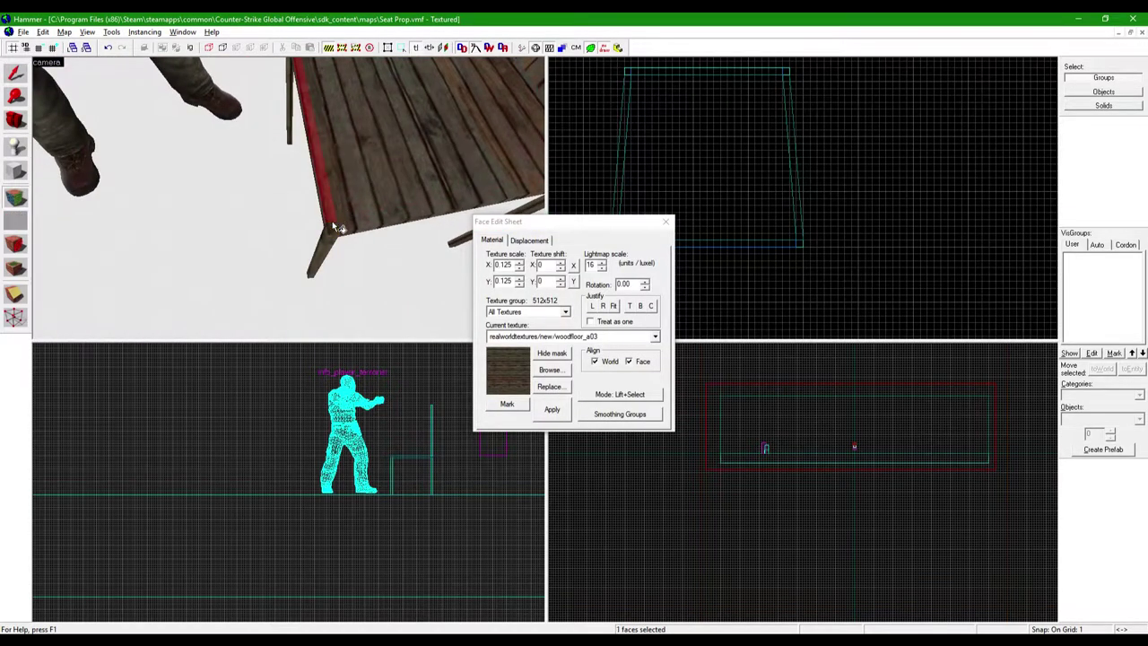
scroll(337, 226, down, 5)
Stop texturing and clear the face selection.
click(16, 73)
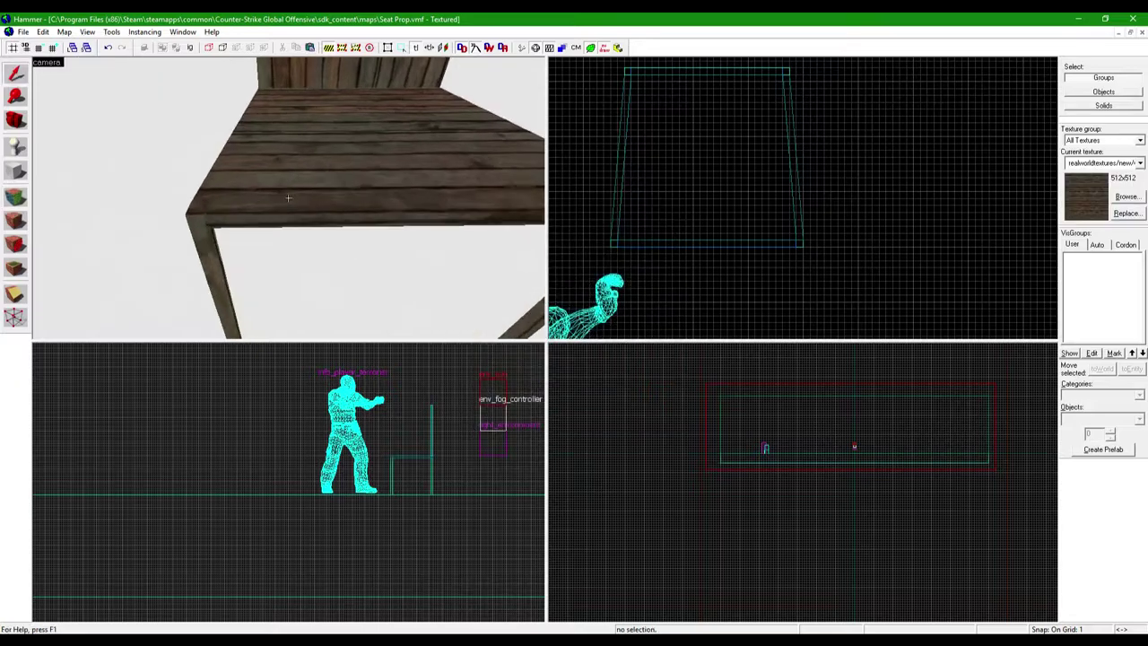
scroll(294, 225, down, 5)
scroll(289, 199, up, 5)
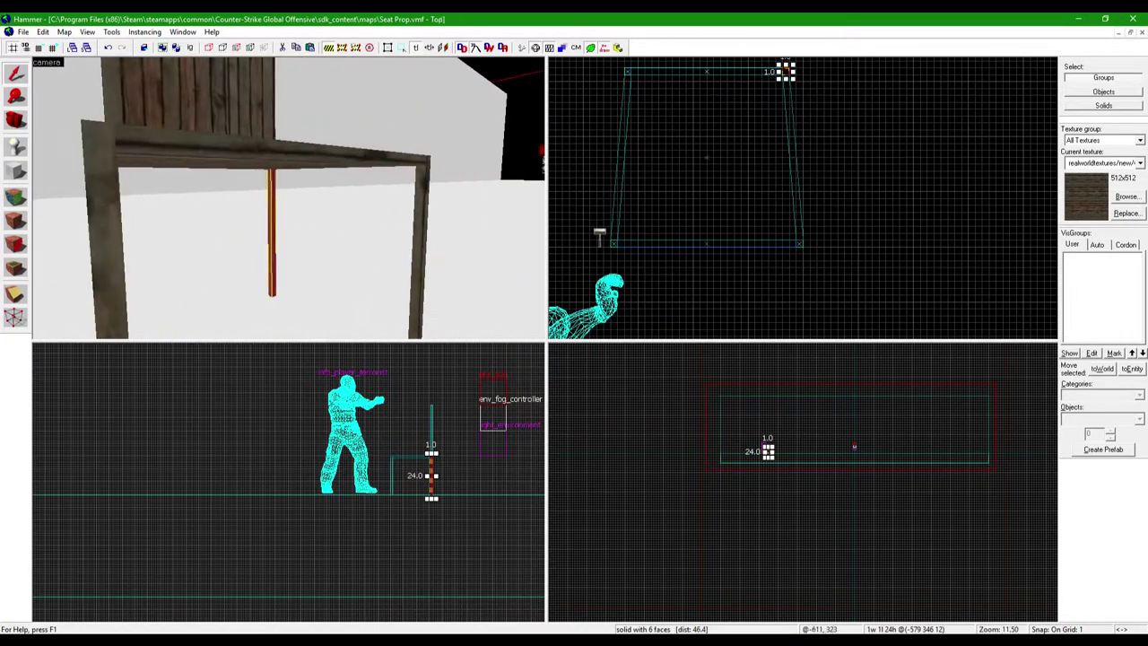
scroll(740, 169, up, 2)
scroll(758, 175, up, 5)
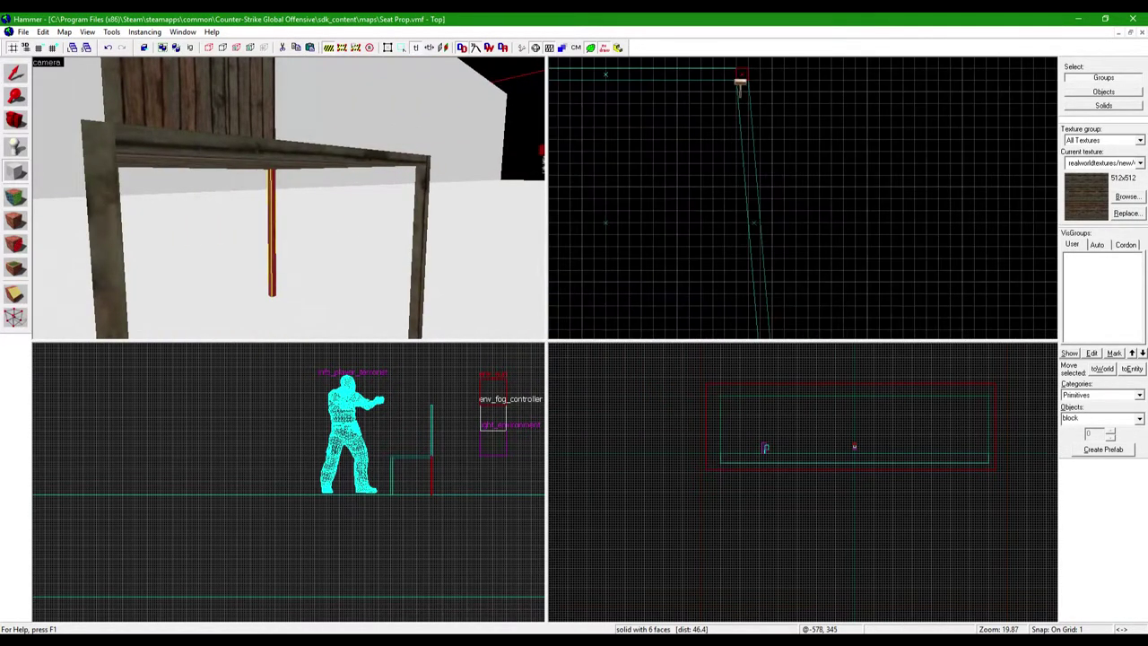
scroll(288, 198, down, 5)
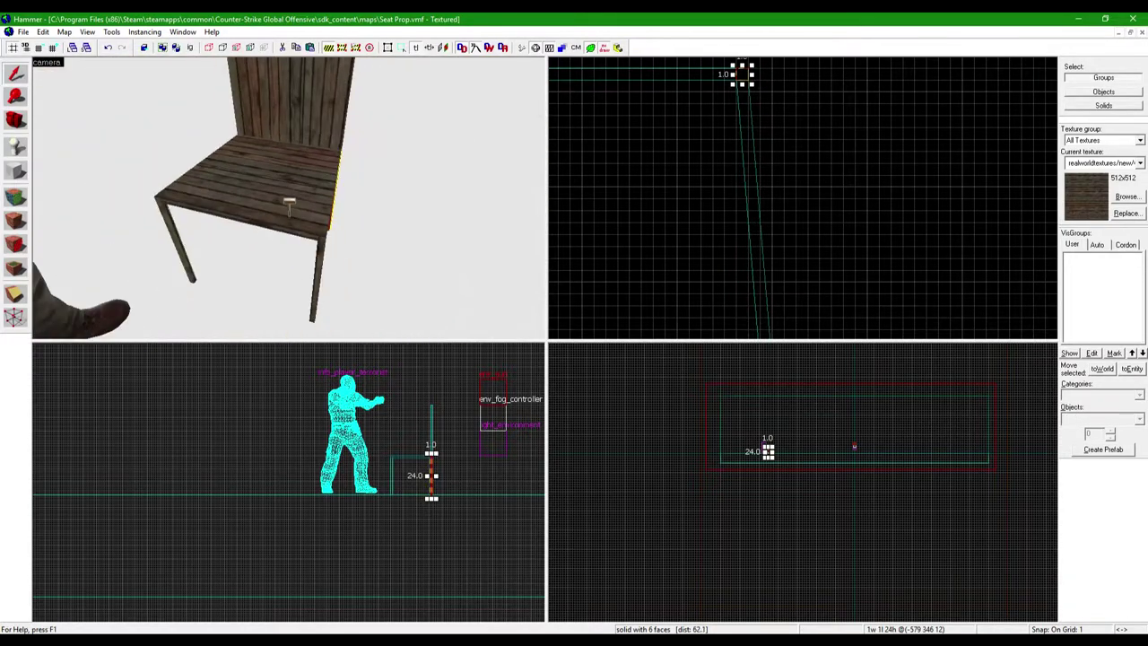
Select the seat frame bars and view the chair squarely from behind.
click(328, 210)
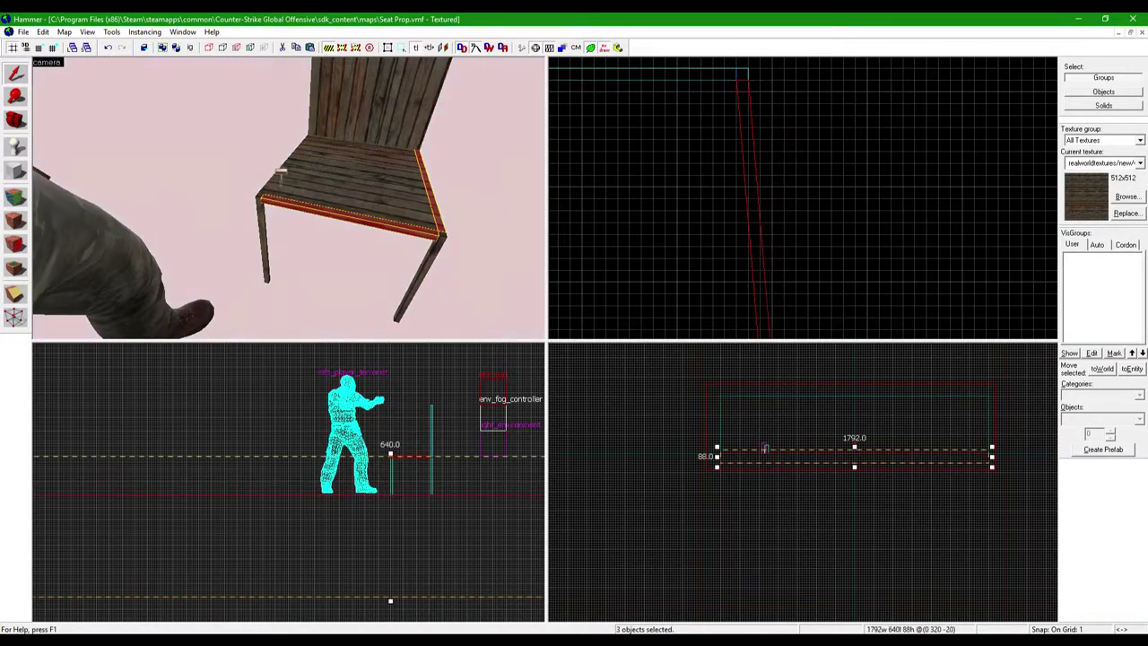
key(s)
key(w)
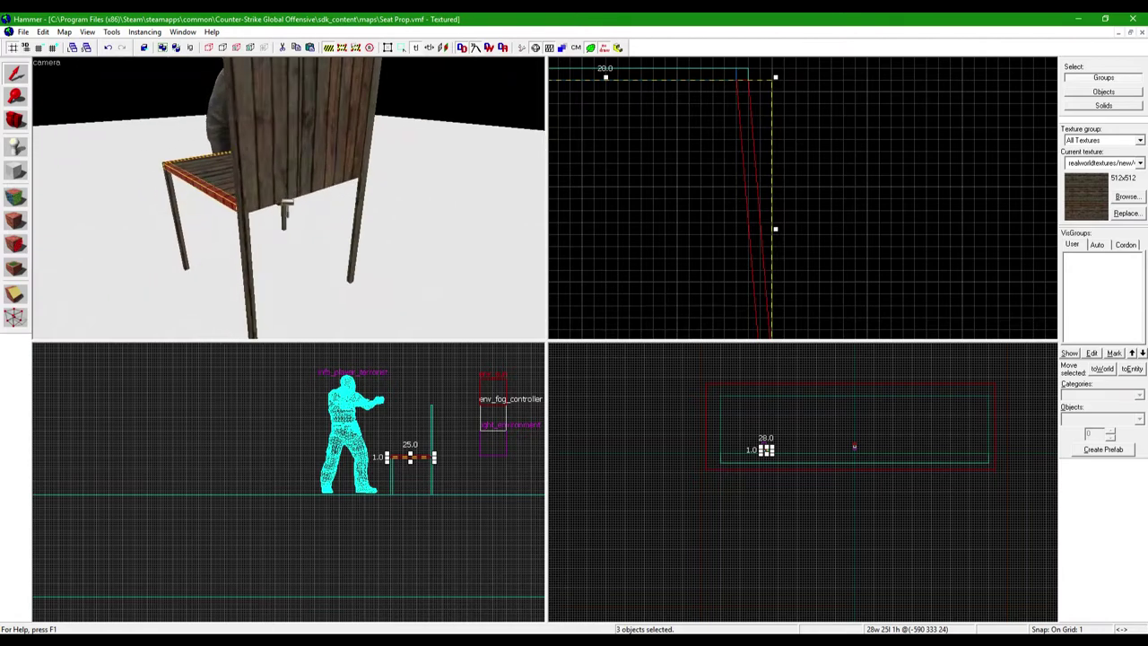
drag(288, 198, 269, 171)
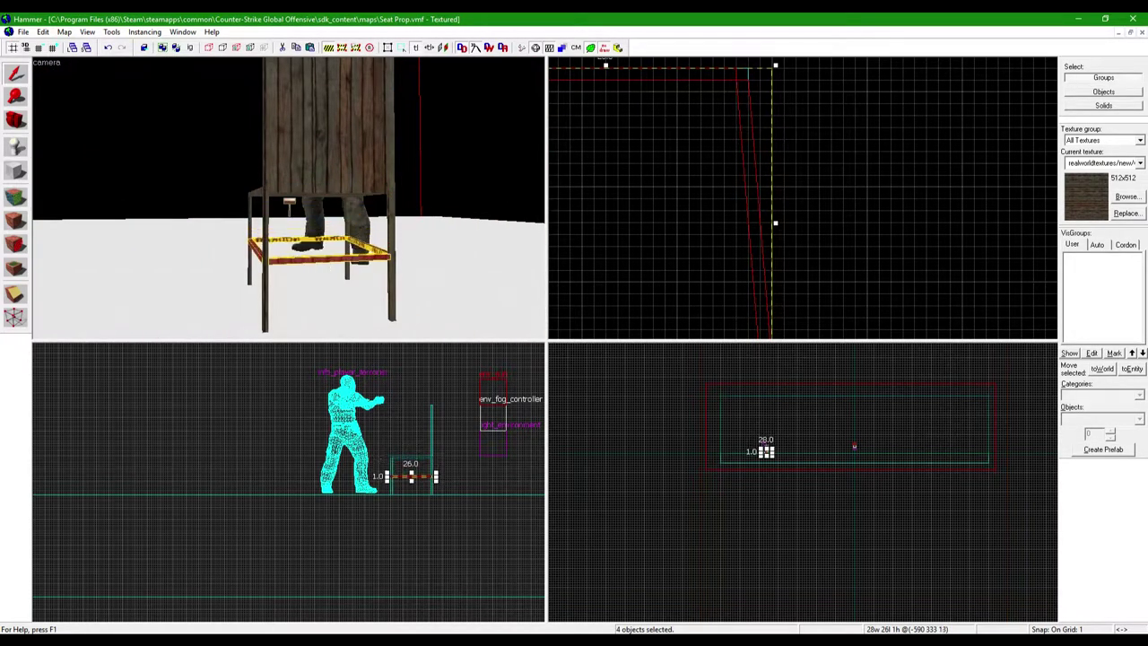
Apply the woodfloor_a03 texture to the nodraw faces of the lower braces.
key(w)
key(s)
click(16, 197)
key(w)
click(287, 197)
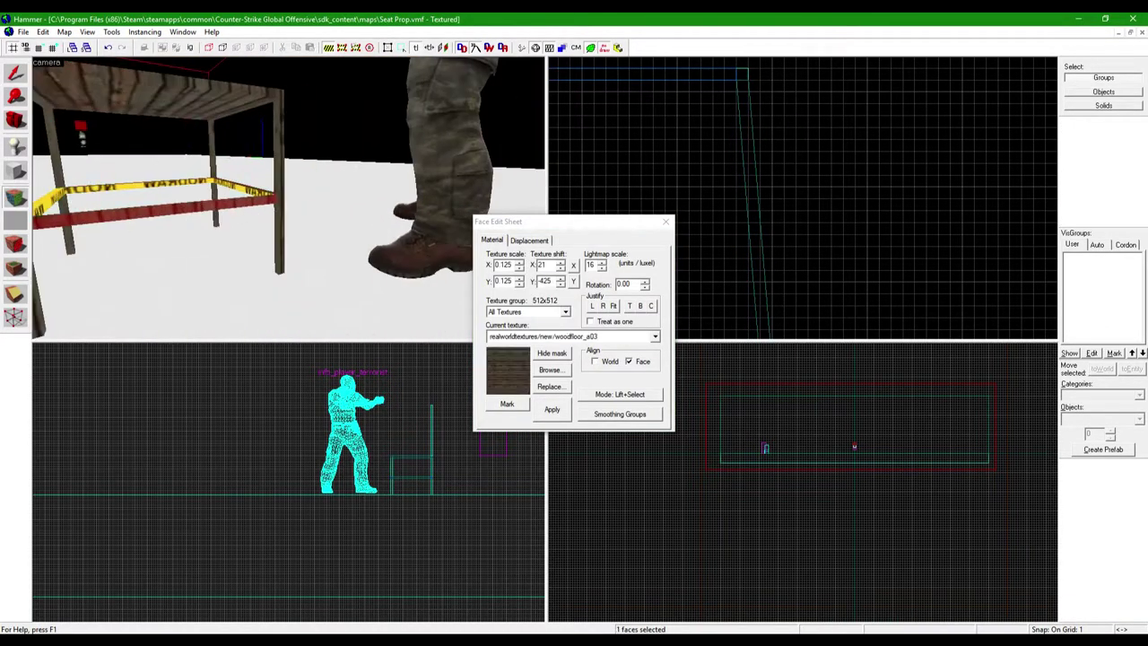
key(s)
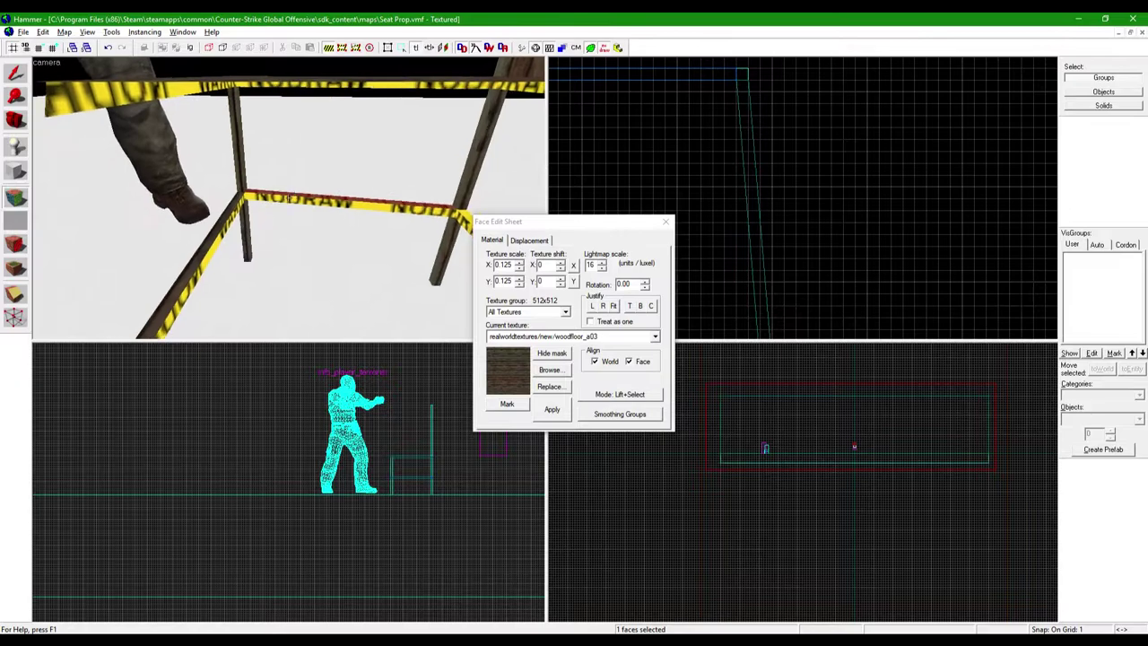
click(296, 205)
key(w)
click(278, 191)
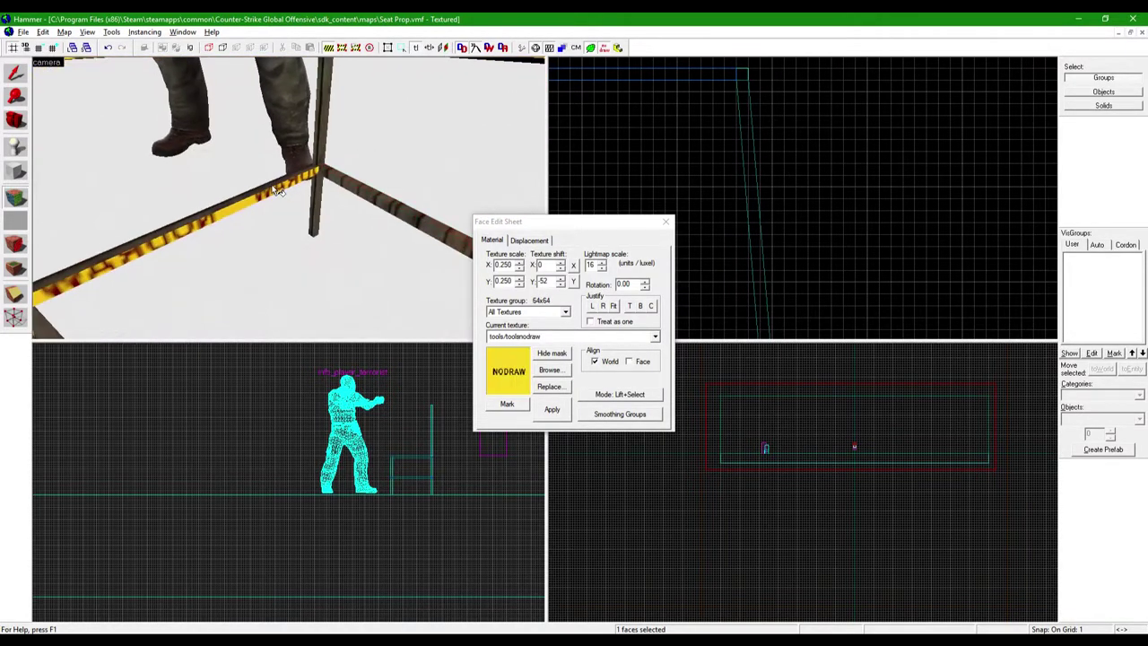
key(Left)
key(Left)
key(Left)
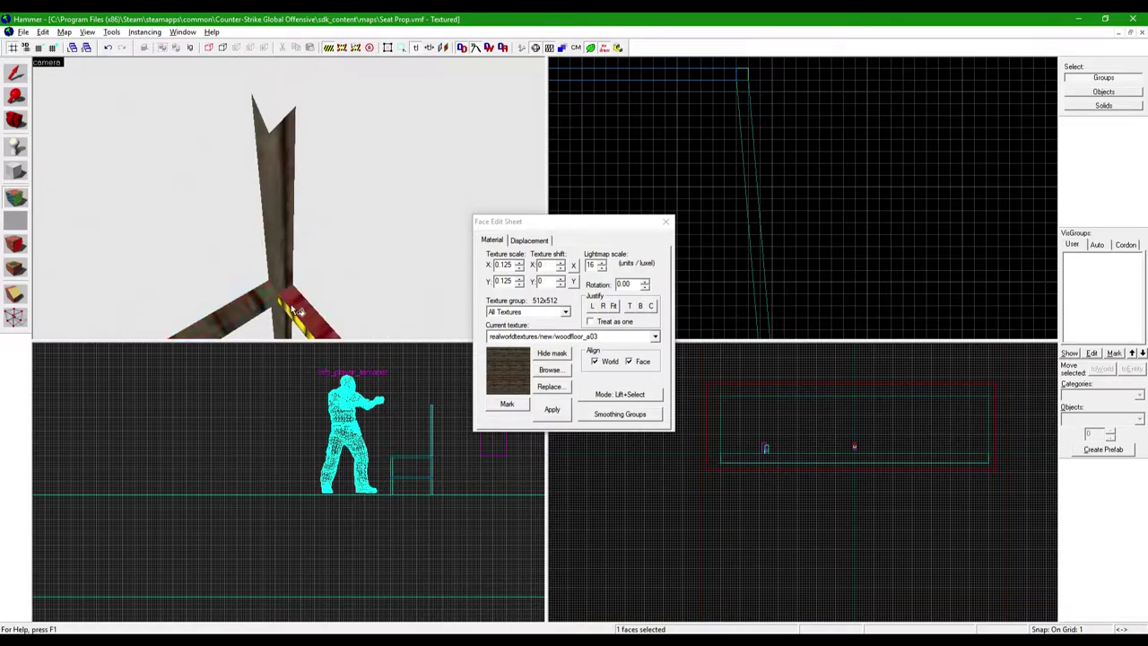
Exit texturing with Shift+S and select the chair's backrest.
key(s)
key(z)
key(shift+s)
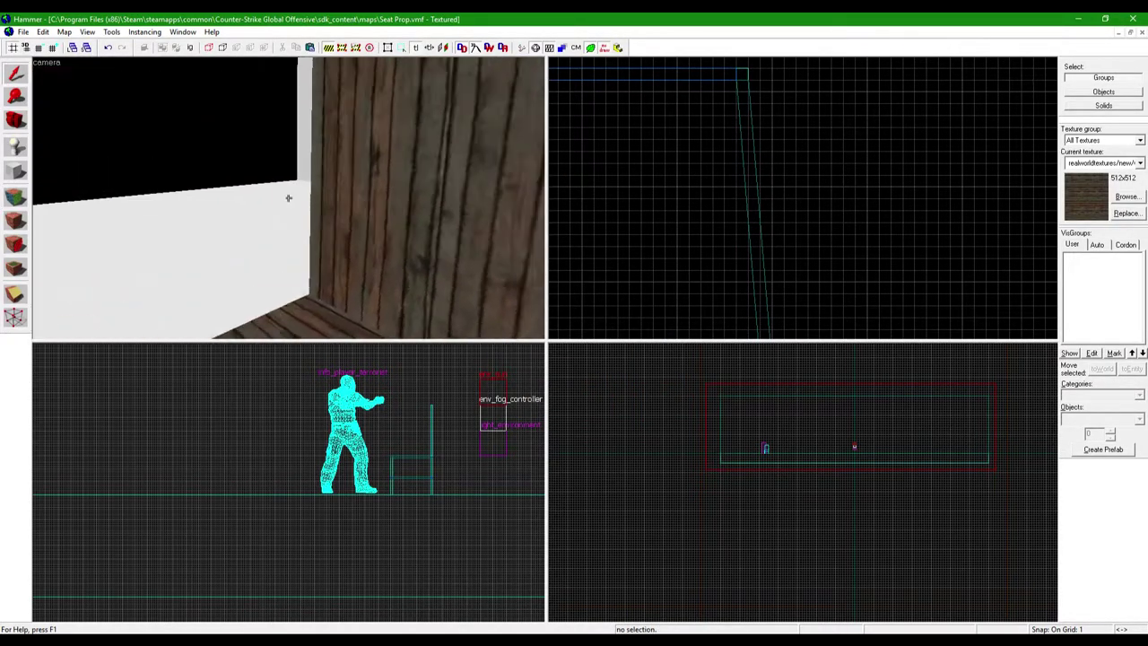
click(335, 177)
key(w)
key(w)
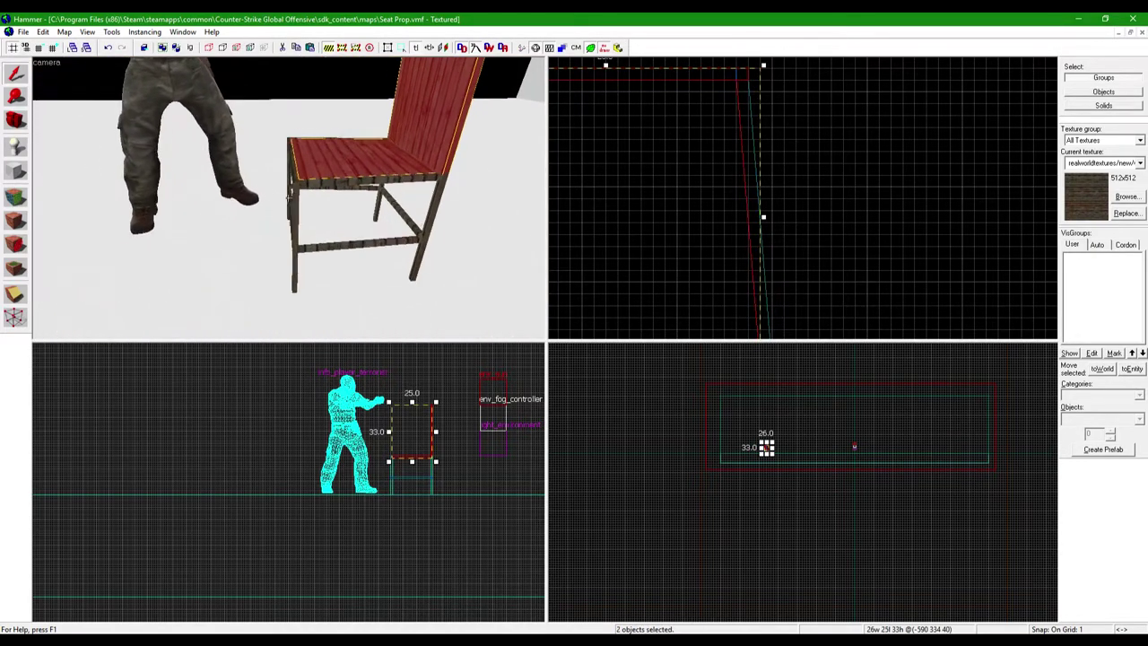
Select all chair pieces, including the lower crossbars, and tie them to func_detail.
ctrl+click(245, 231)
key(s)
key(w)
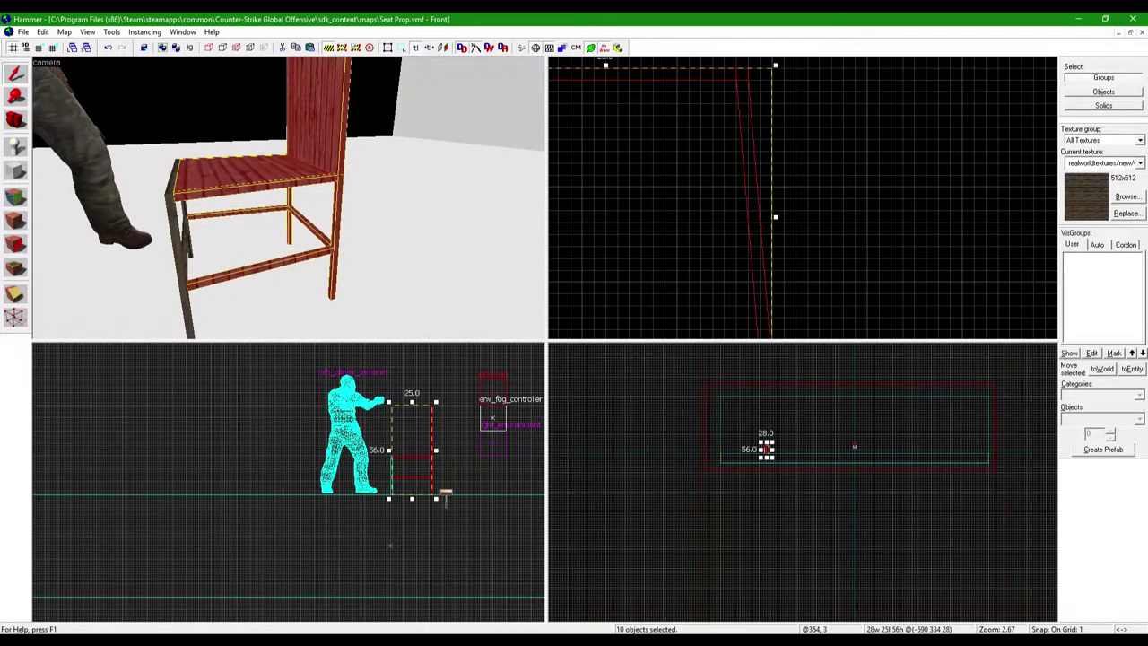
scroll(389, 371, up, 2)
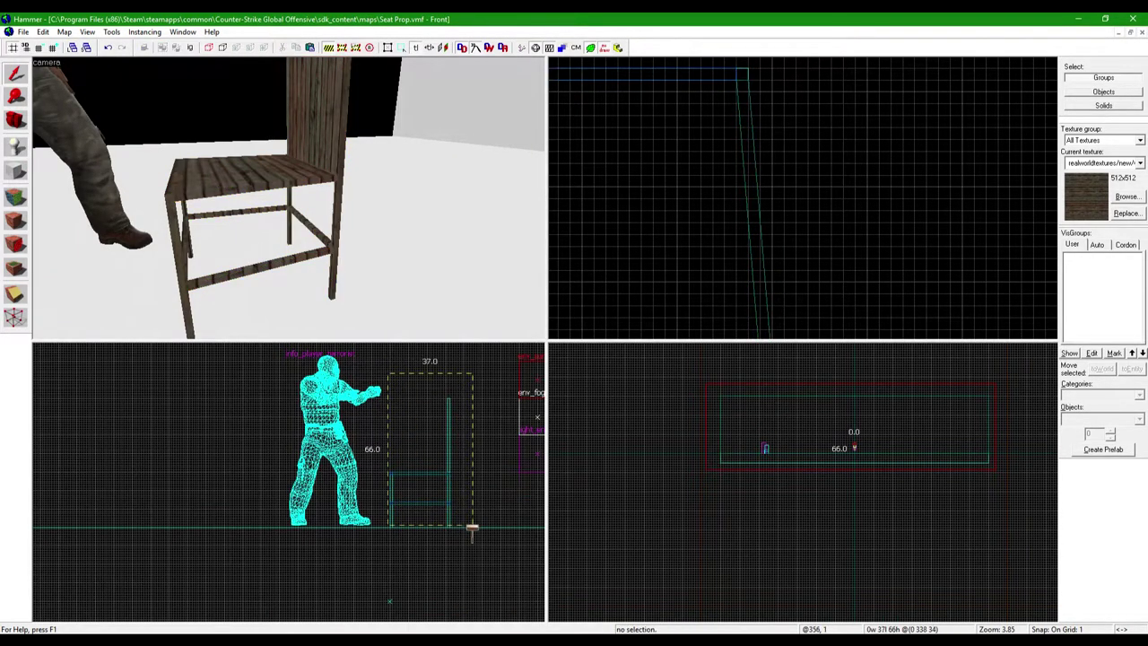
key(ctrl+t)
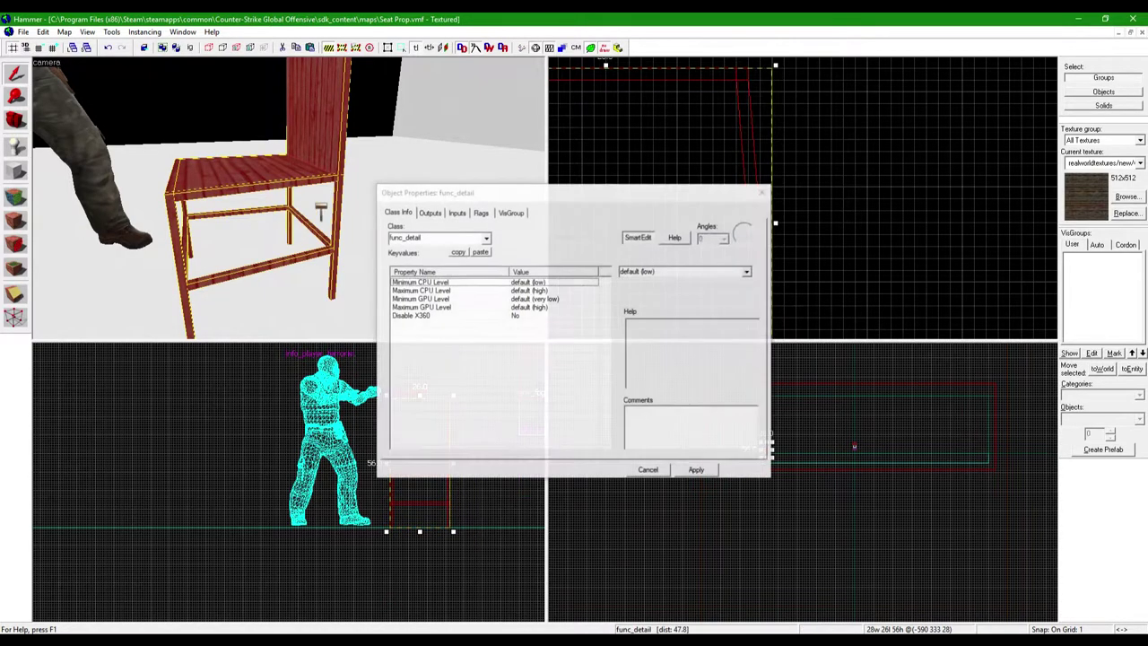
click(679, 472)
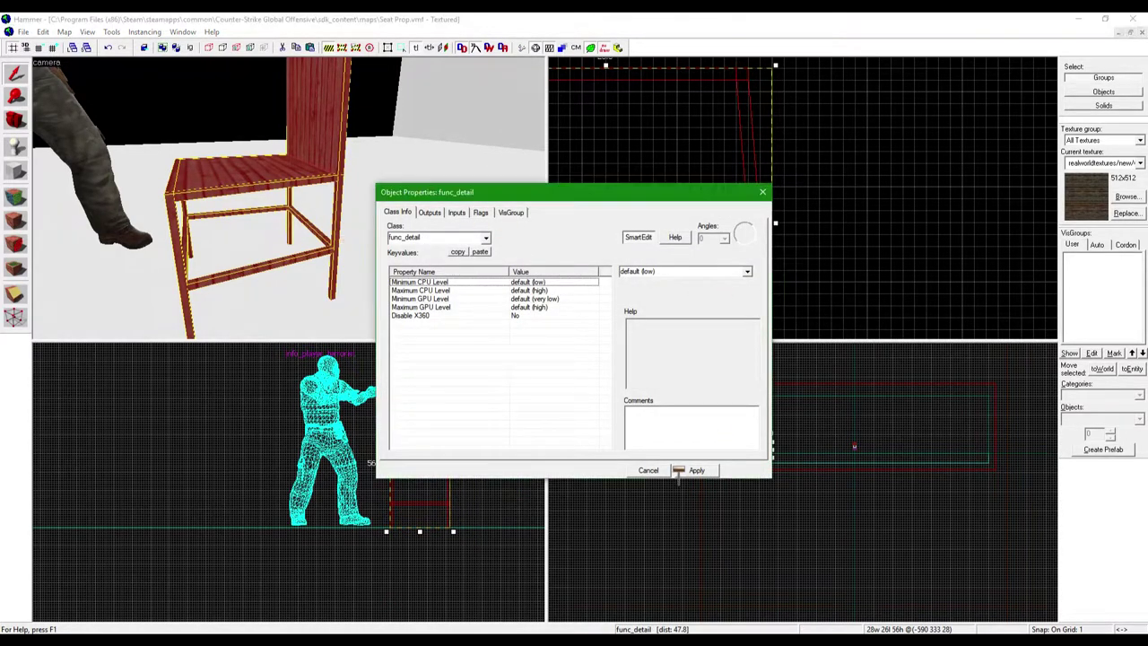
click(762, 192)
key(Escape)
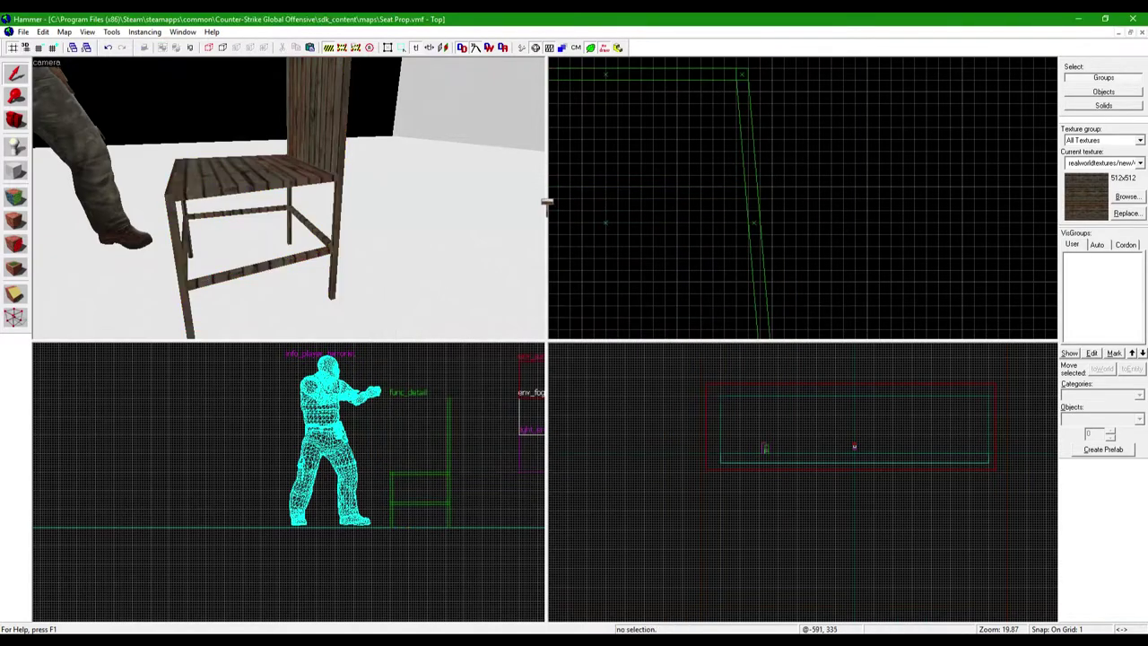
scroll(288, 198, down, 5)
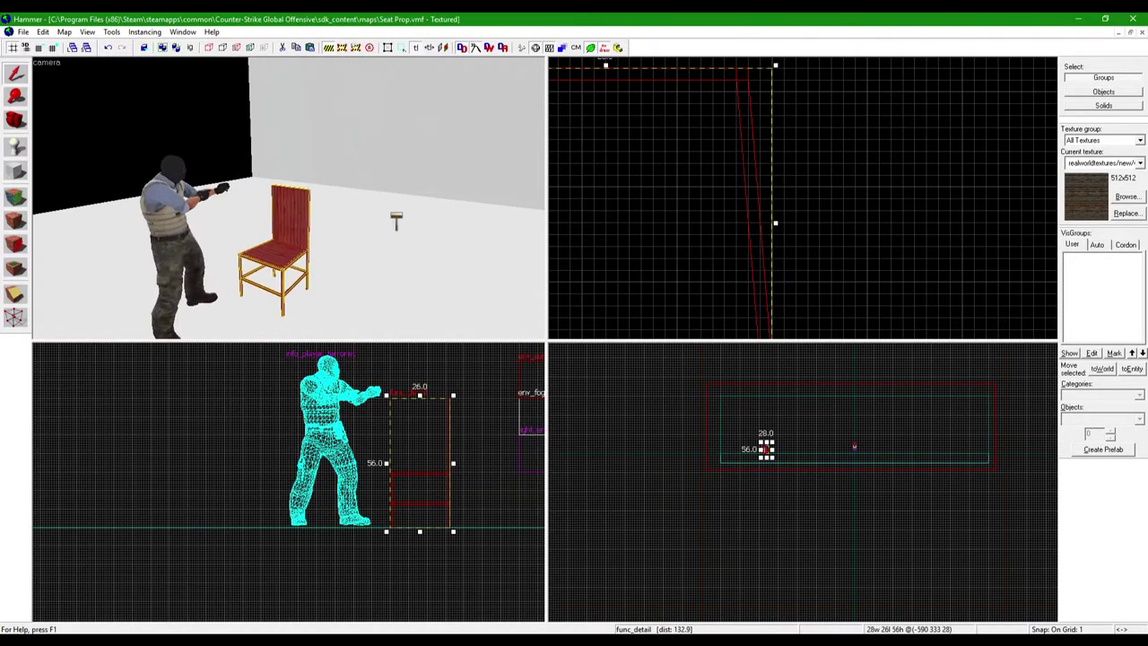
drag(396, 219, 287, 200)
Compile and run the map, then swap between knife and pistol and shoot the chair.
key(F9)
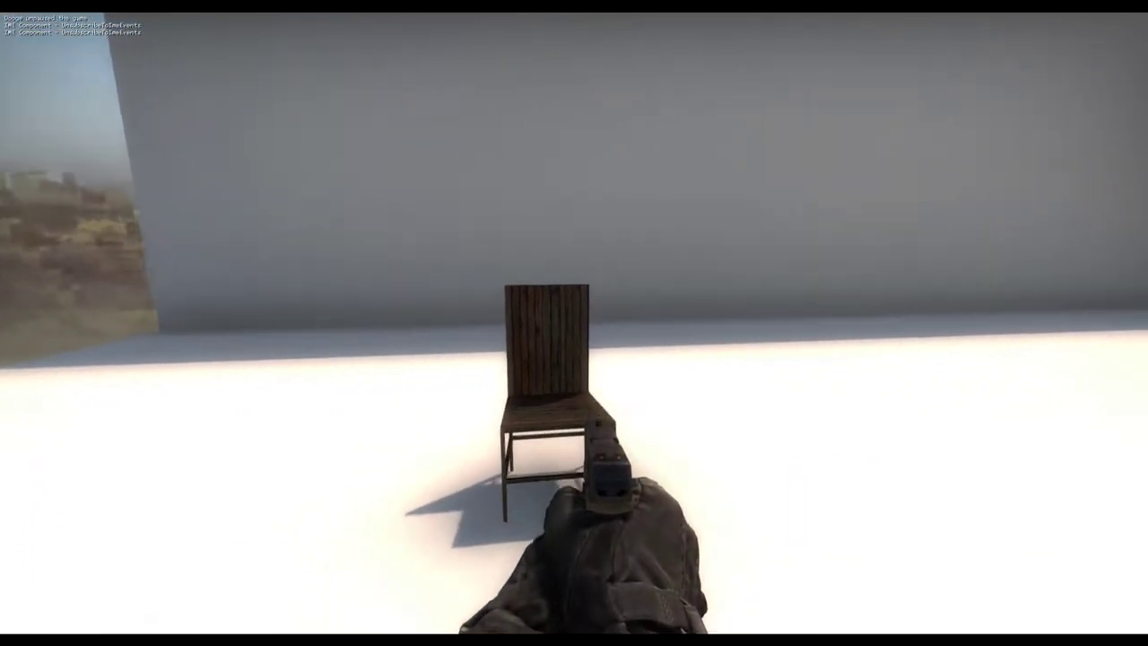
key(3)
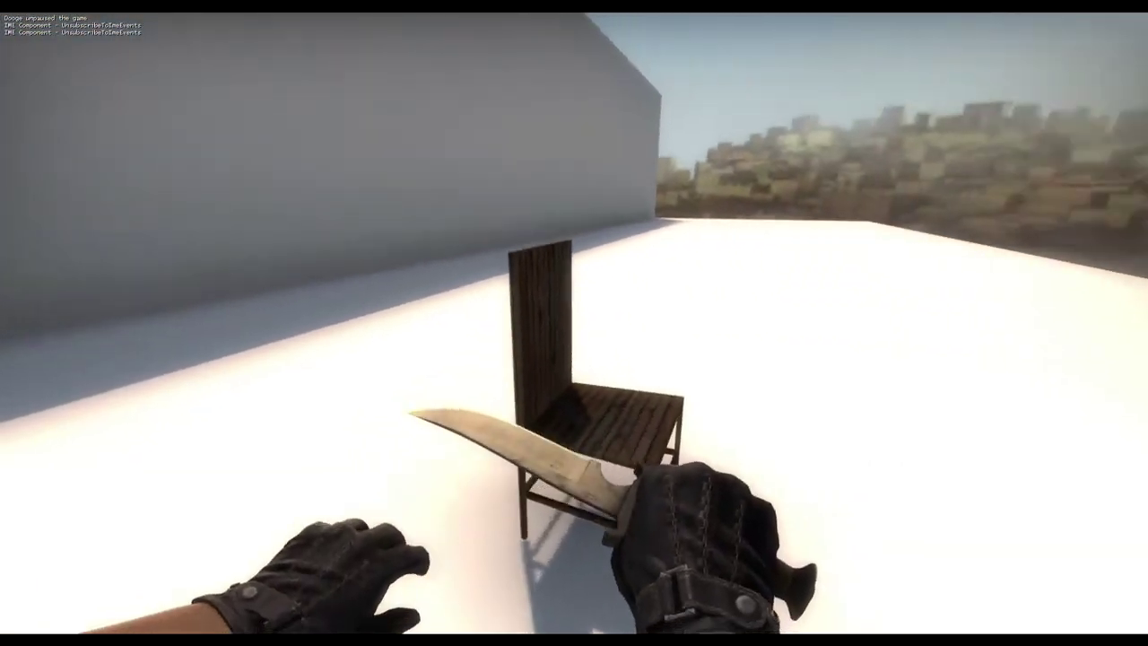
key(2)
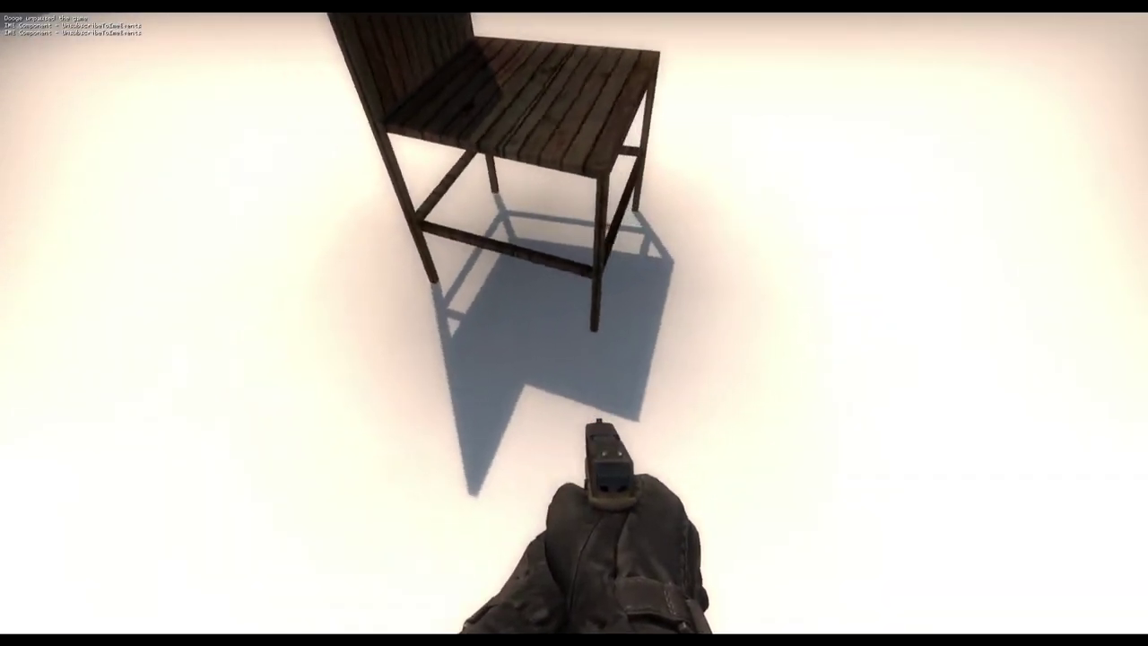
click(574, 323)
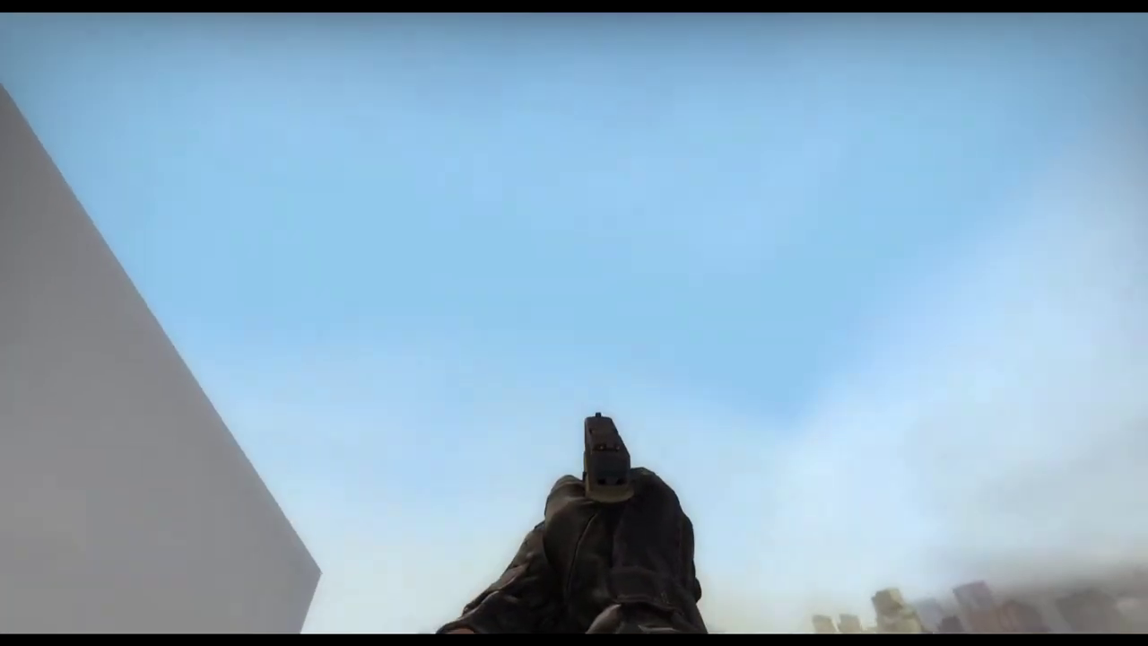
key(3)
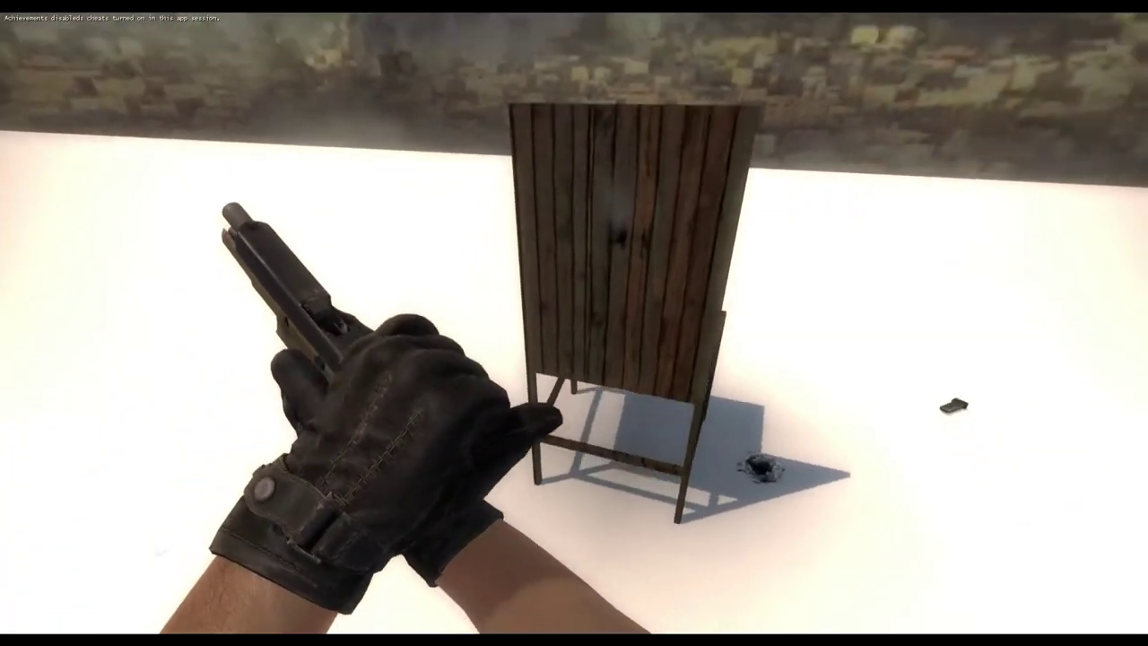
key(3)
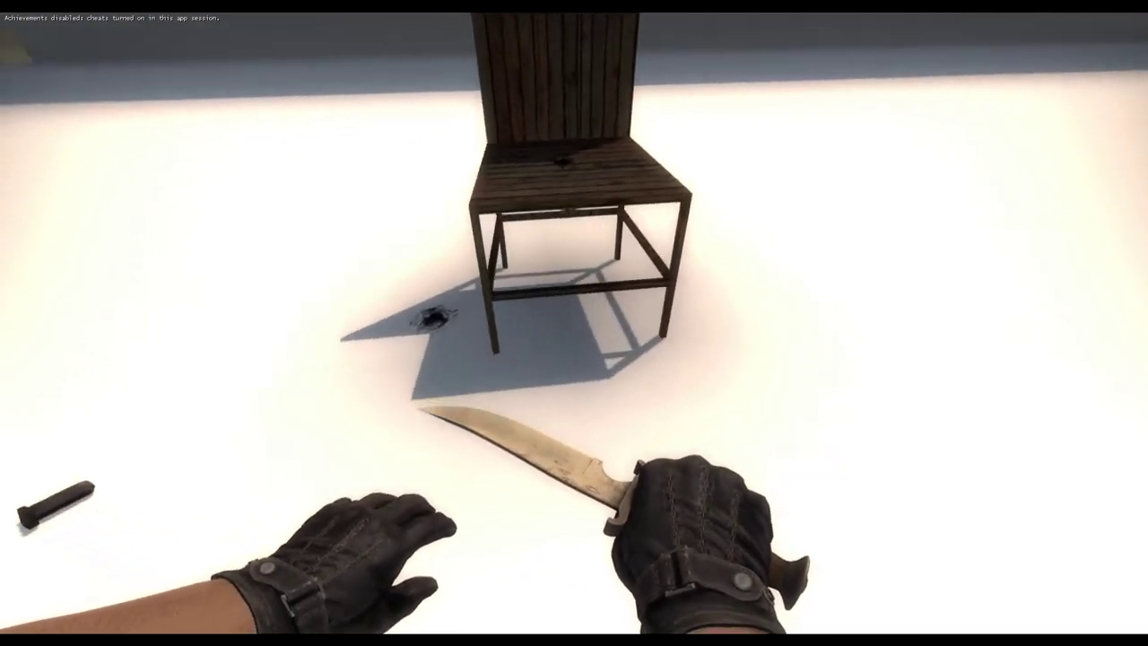